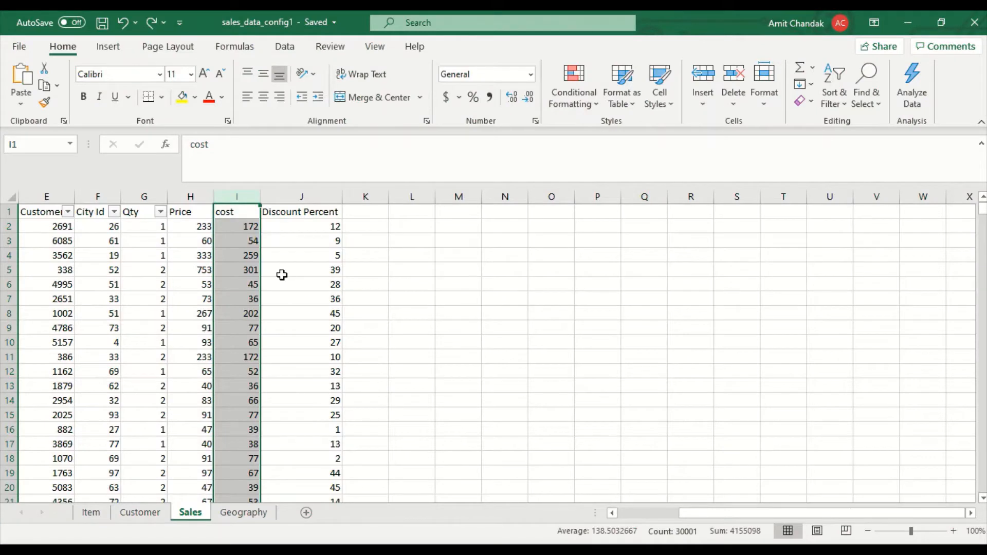
Delete the cost column from the Sales sheet and save the workbook
right_click(233, 197)
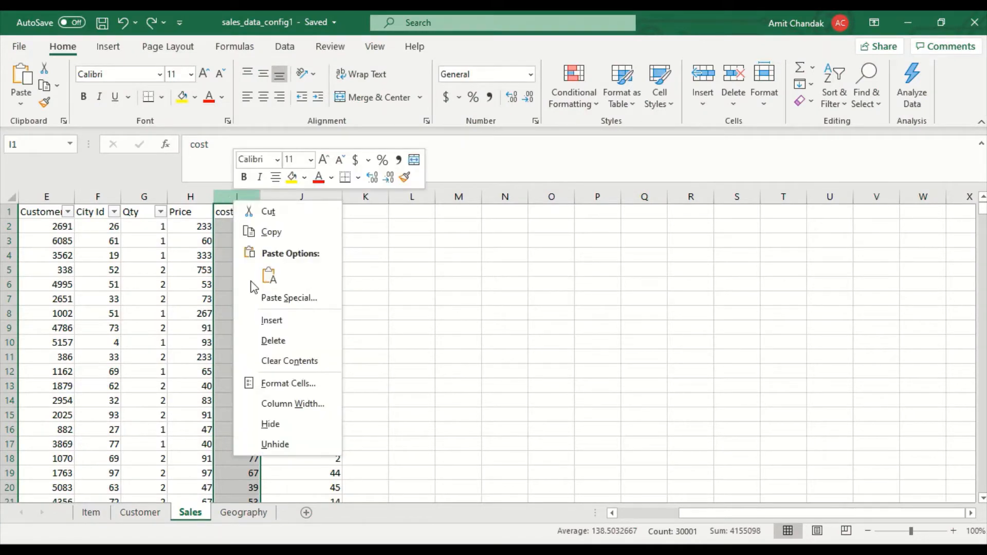
click(264, 334)
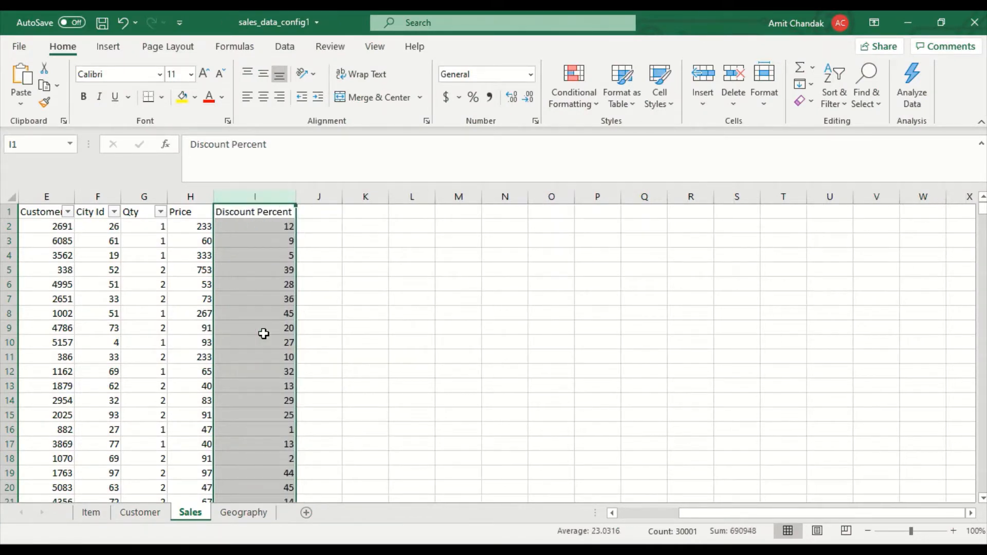
key(ctrl+s)
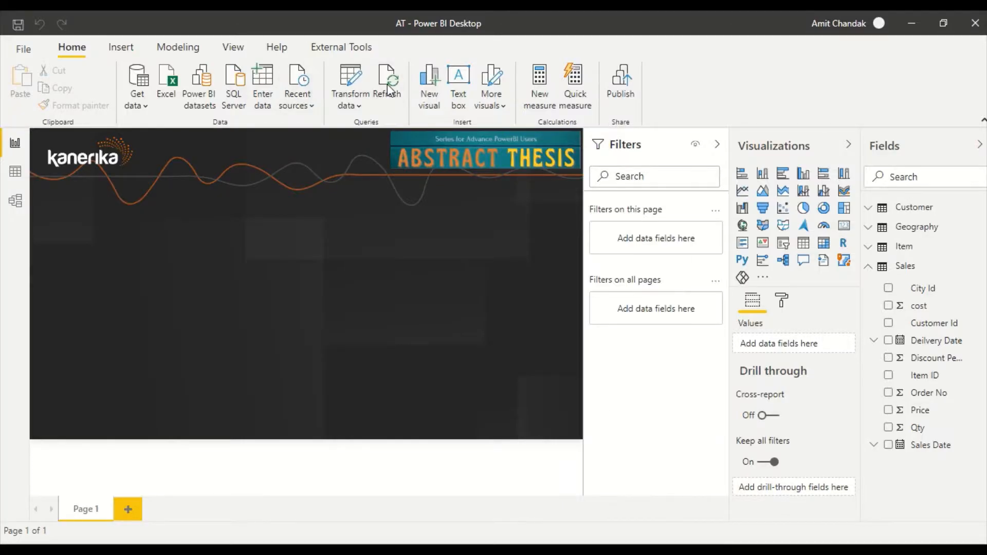
Switch to Power BI Desktop, refresh the report data, and refresh the Sales query's preview in the Power Query Editor
click(389, 90)
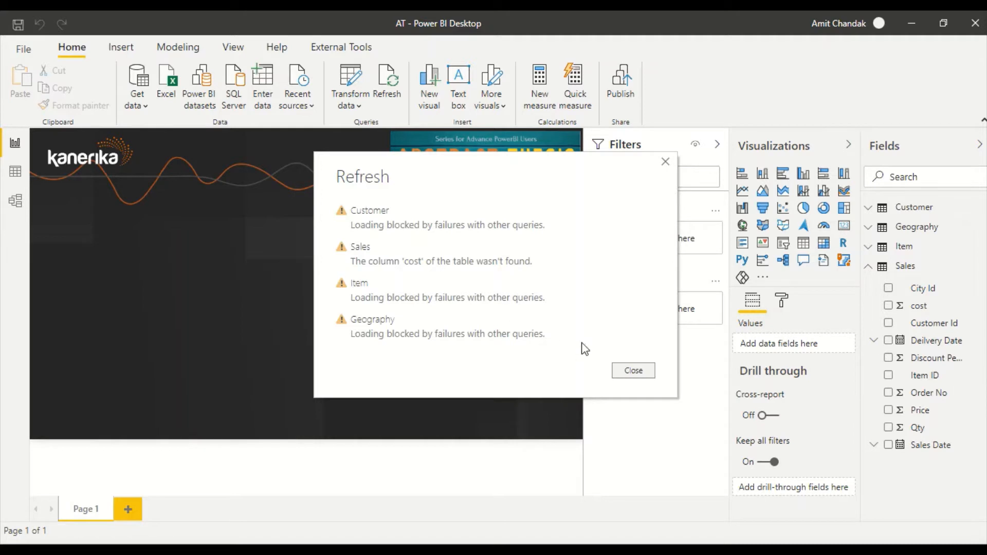
click(633, 370)
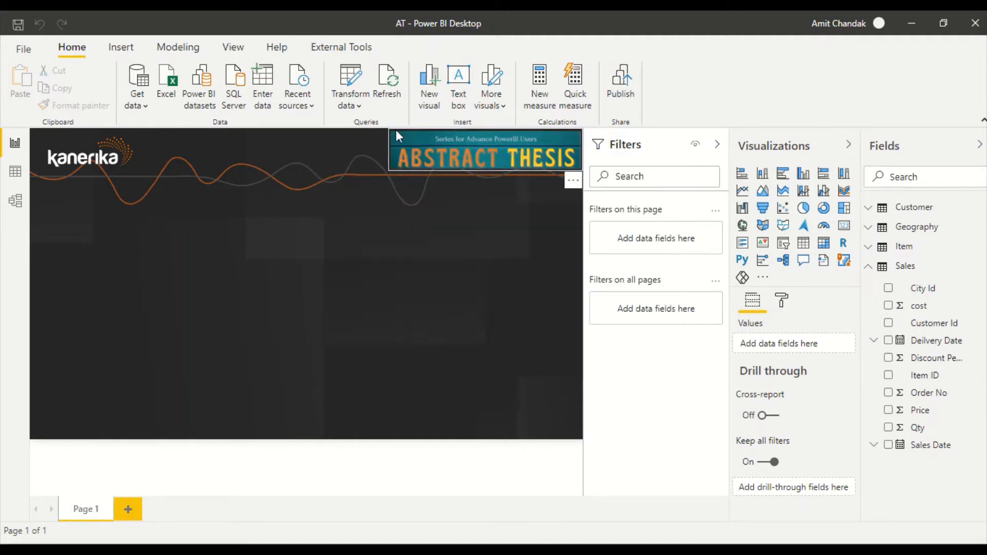
click(351, 105)
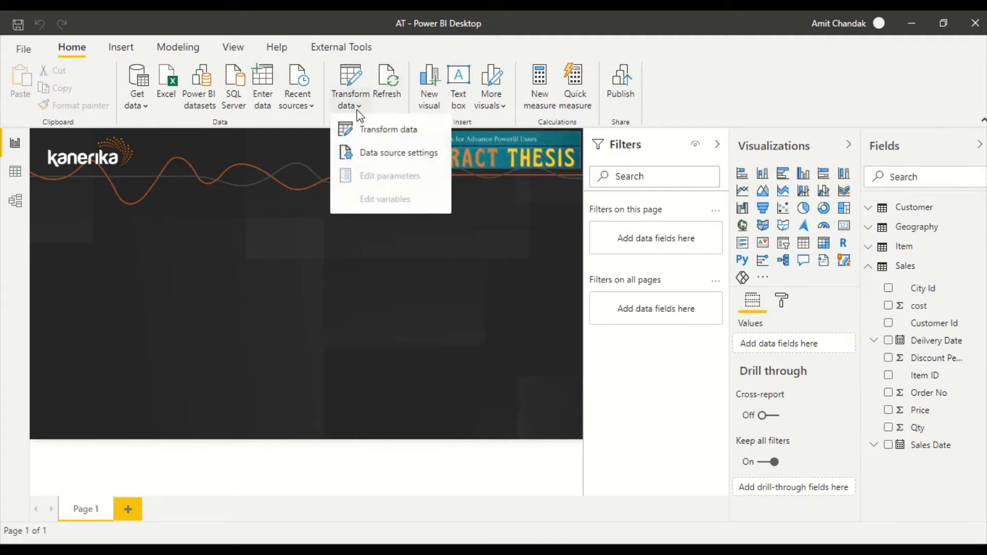
click(365, 138)
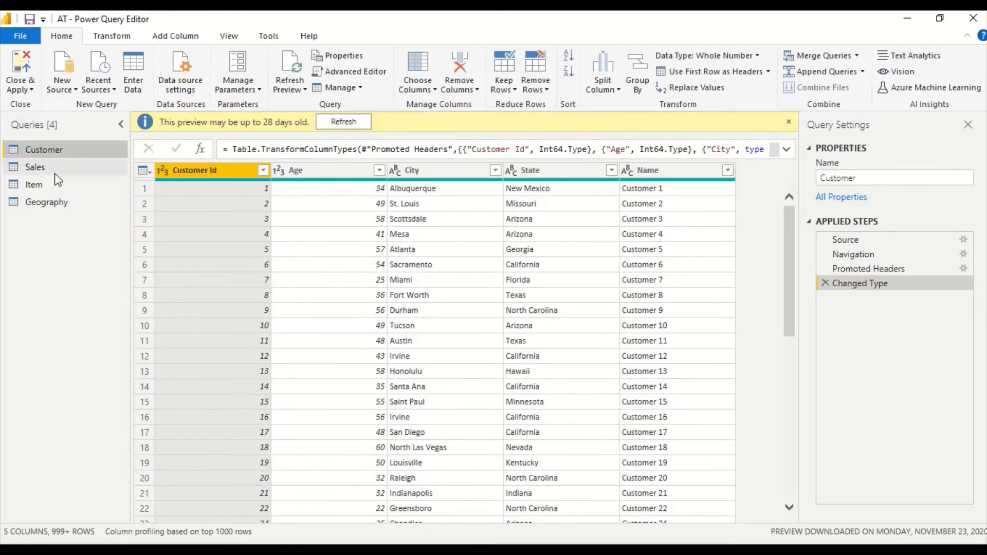
click(36, 167)
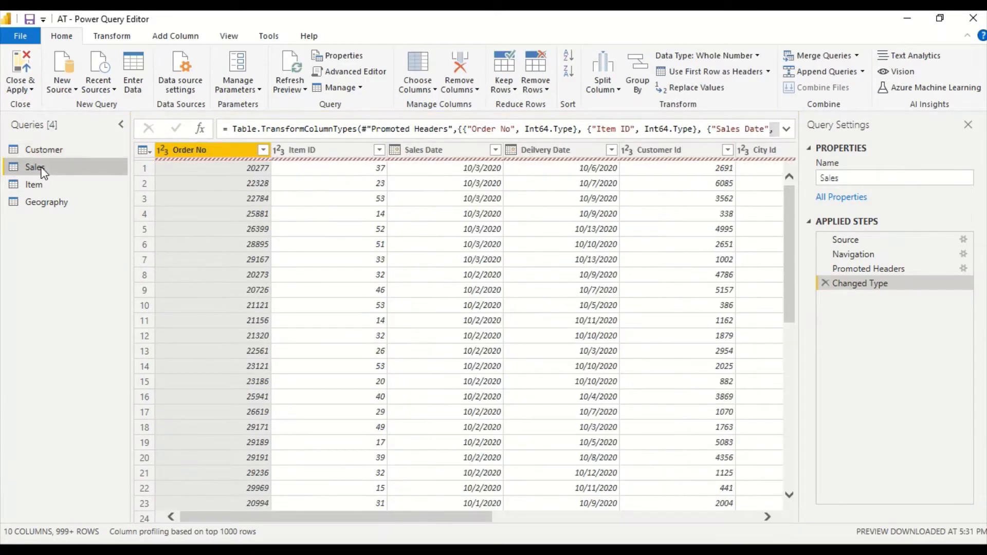
click(296, 87)
click(291, 64)
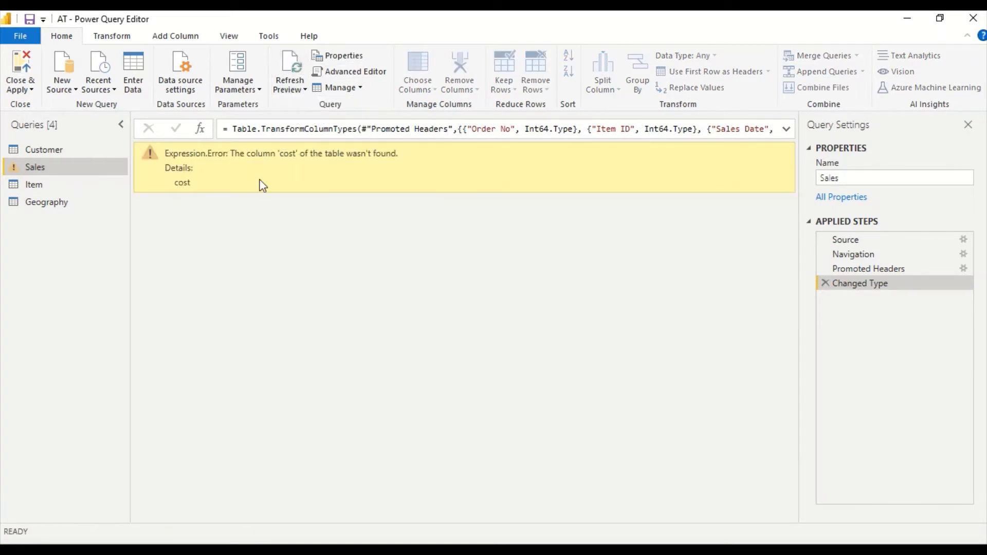
Remove the {"cost", Int64.Type} entry from the Changed Type line of the Sales query code in the Advanced Editor
right_click(44, 172)
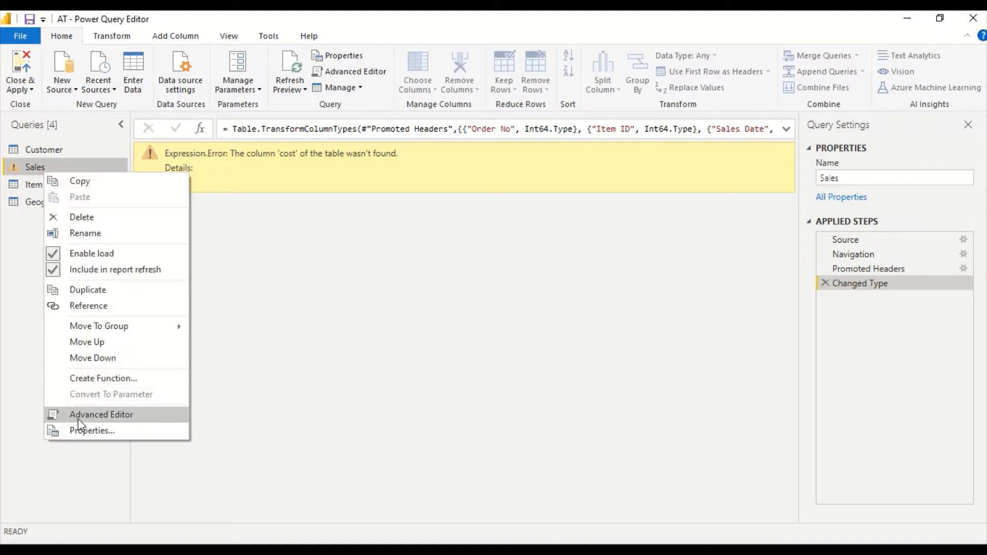
click(101, 414)
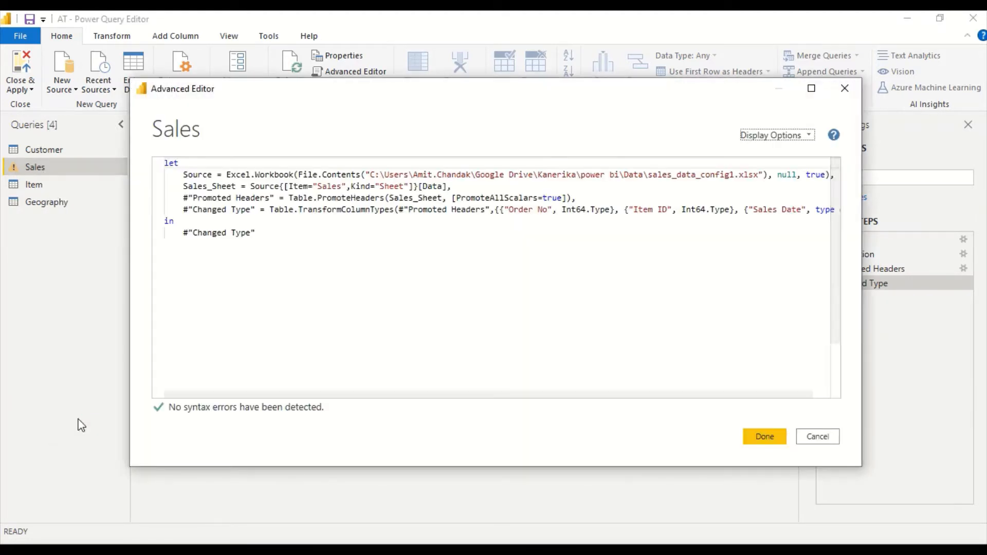
drag(314, 396, 725, 416)
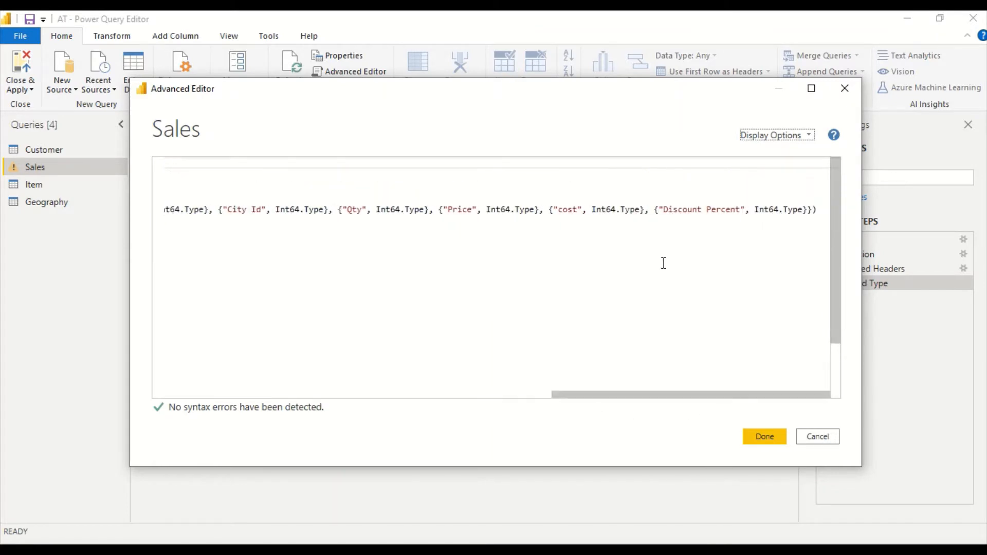
click(646, 207)
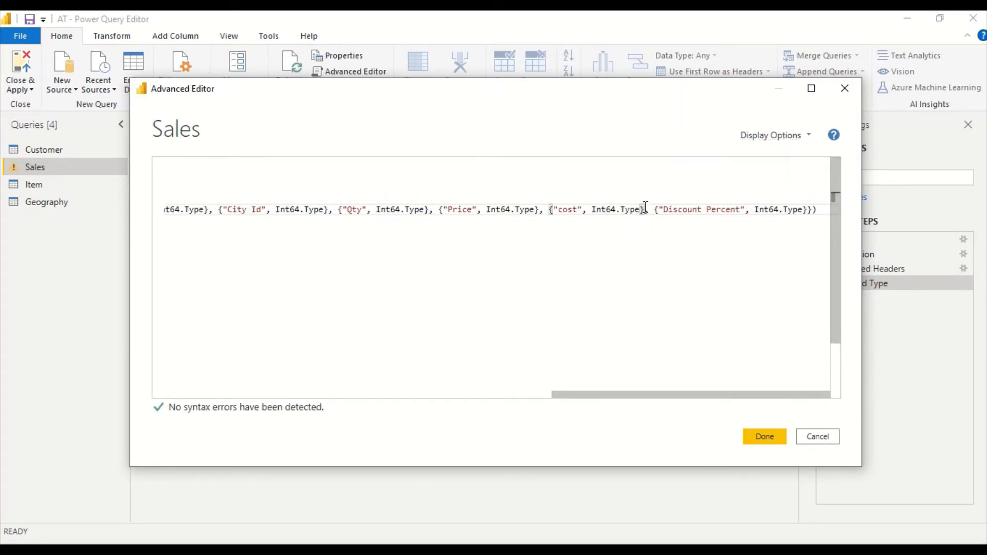
drag(643, 207, 538, 207)
key(Delete)
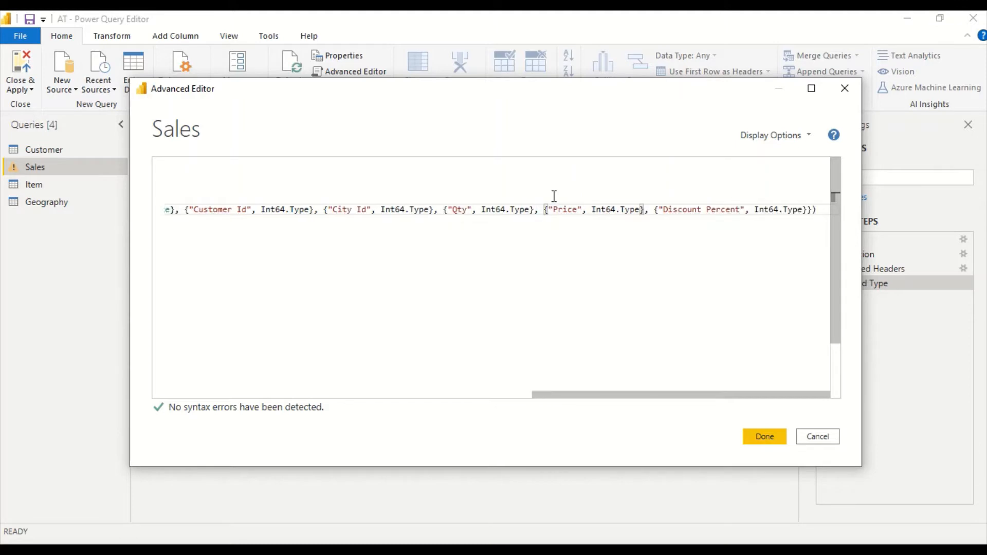
click(760, 436)
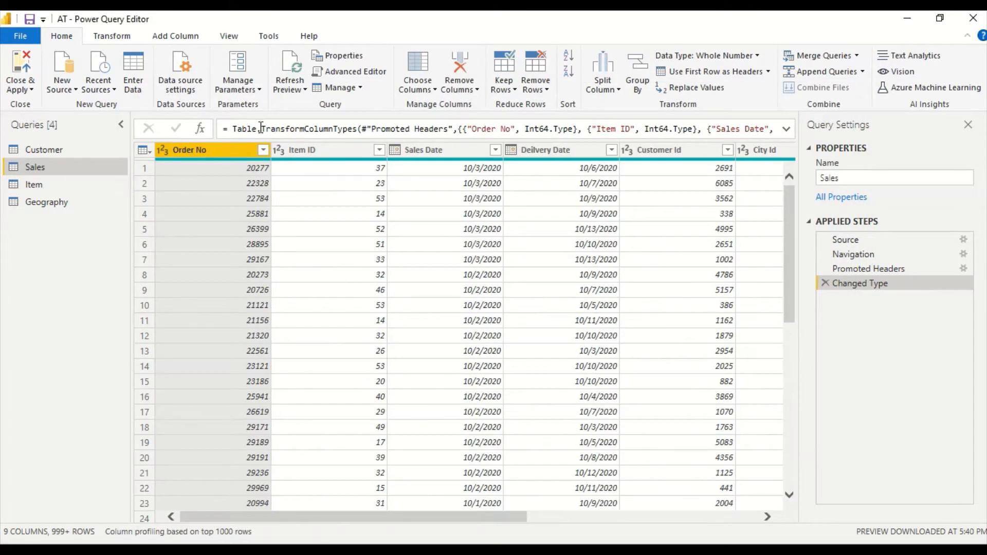
Refresh the Sales query preview, then close and apply the query changes and refresh the report data
click(292, 76)
drag(456, 514, 770, 527)
click(27, 94)
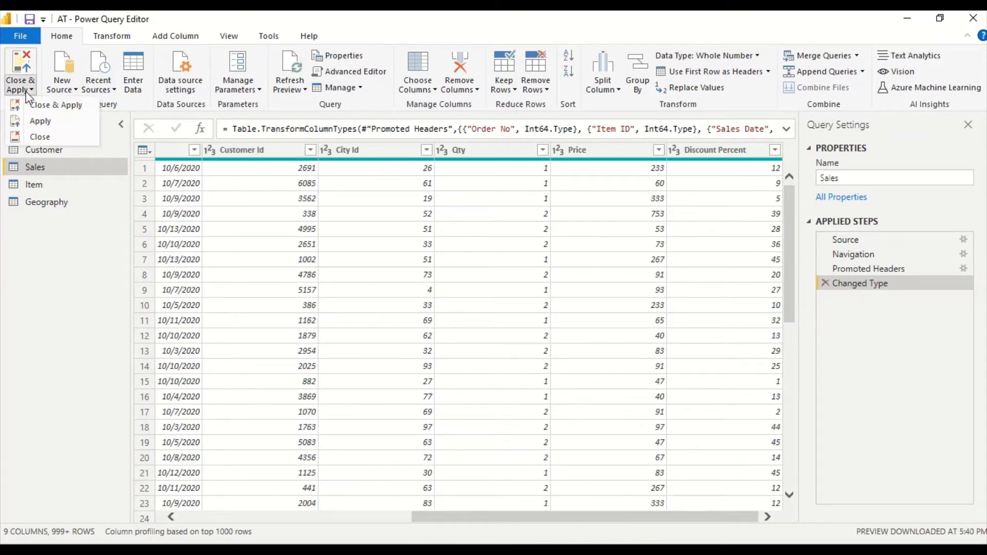
click(38, 107)
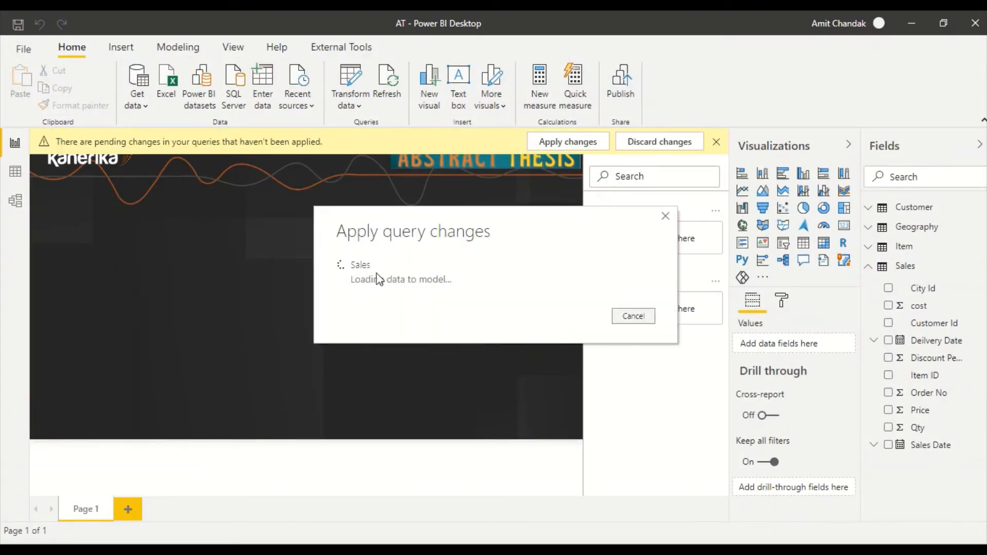
click(390, 87)
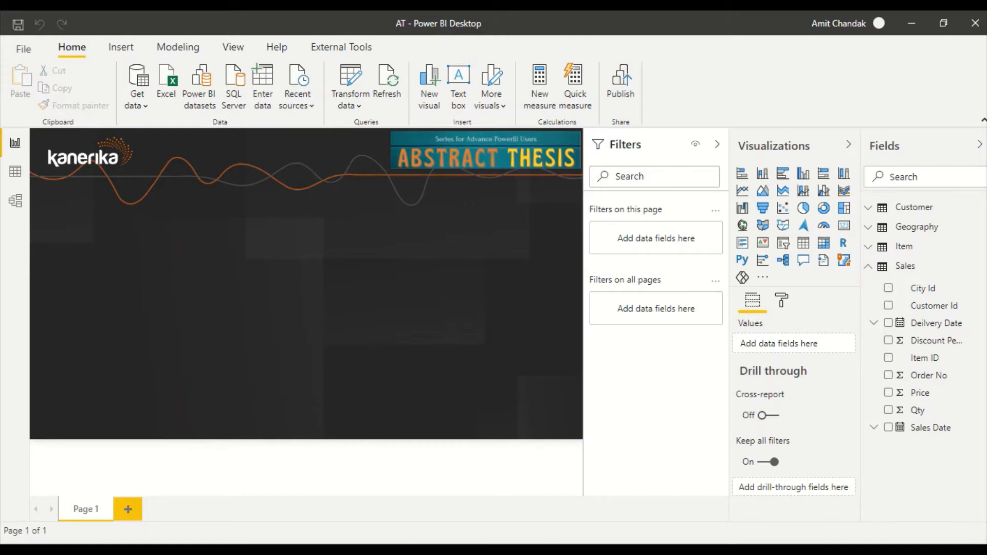
Switch to the Excel workbook, undo the cost column deletion and enter the header Disc2 in cell K1
key(alt+Tab)
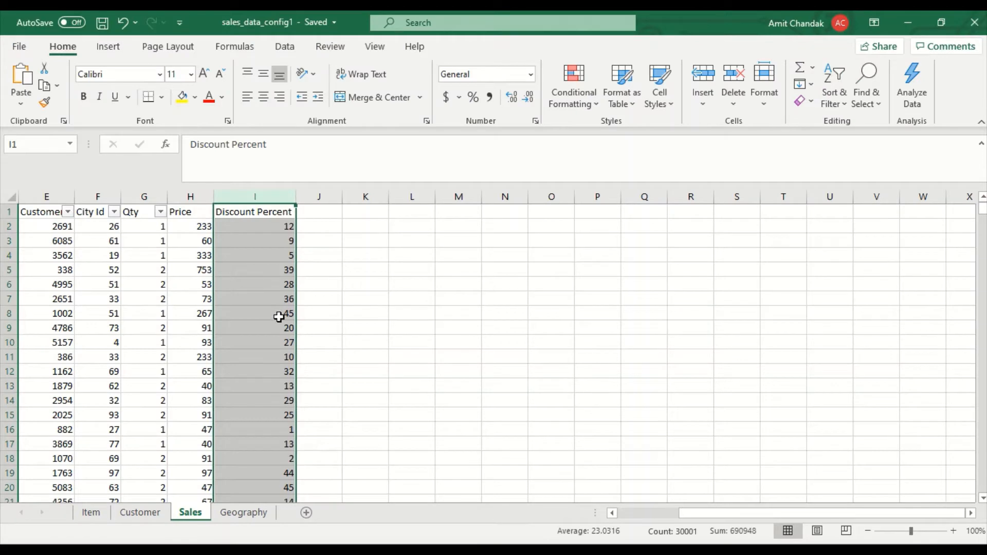
key(ctrl+z)
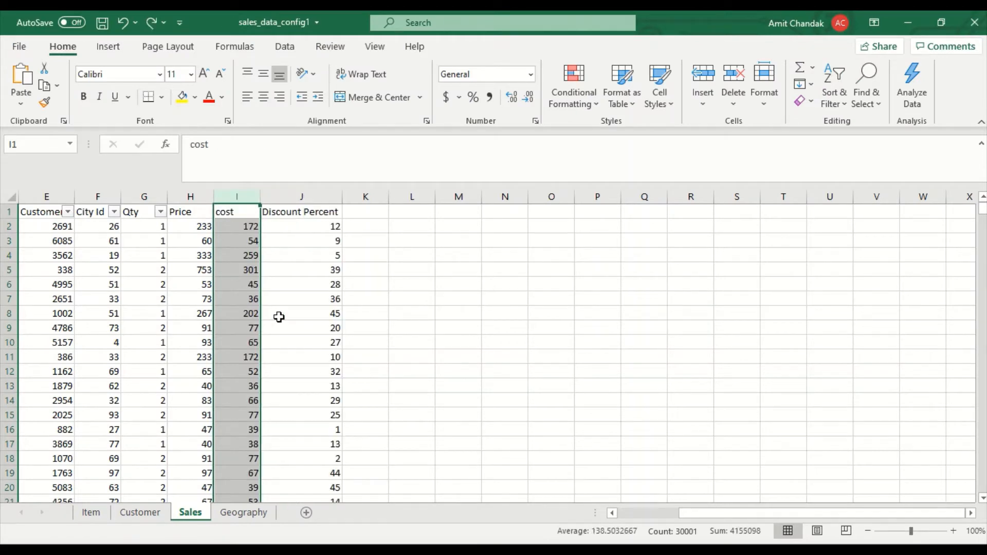
click(367, 207)
text(Disc)
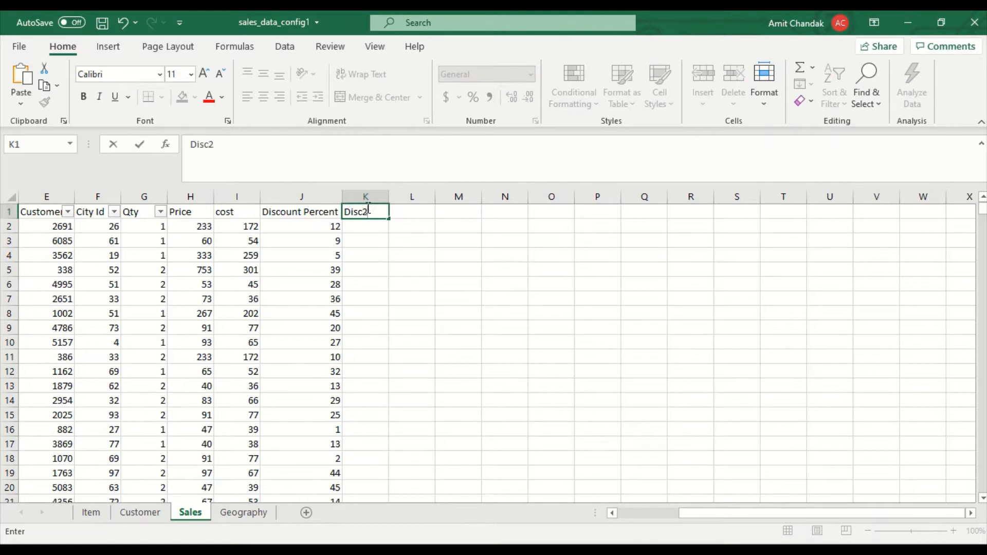
text(2)
key(Return)
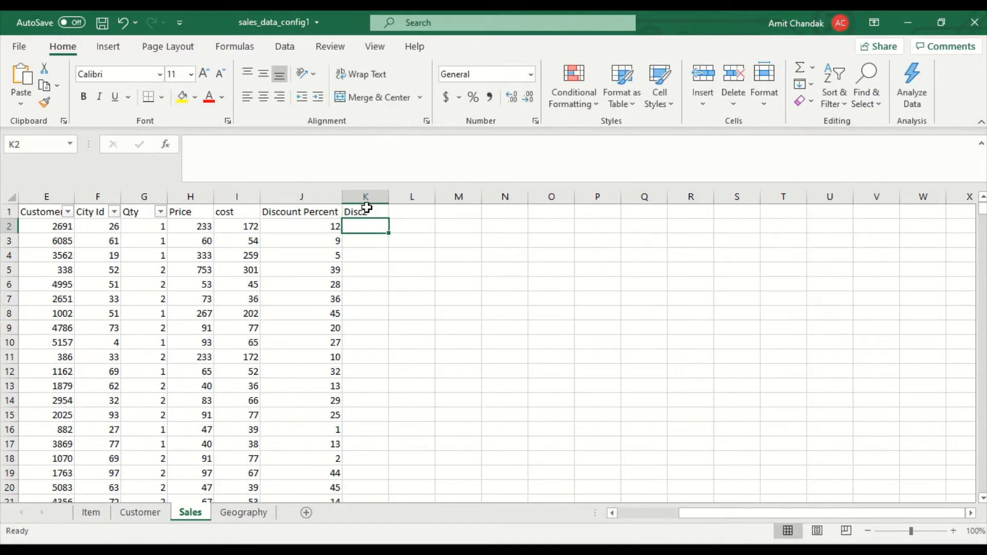
Enter the formula =J2*1.1 in cell K2 and fill it down the whole Disc2 column
text(=)
key(Left)
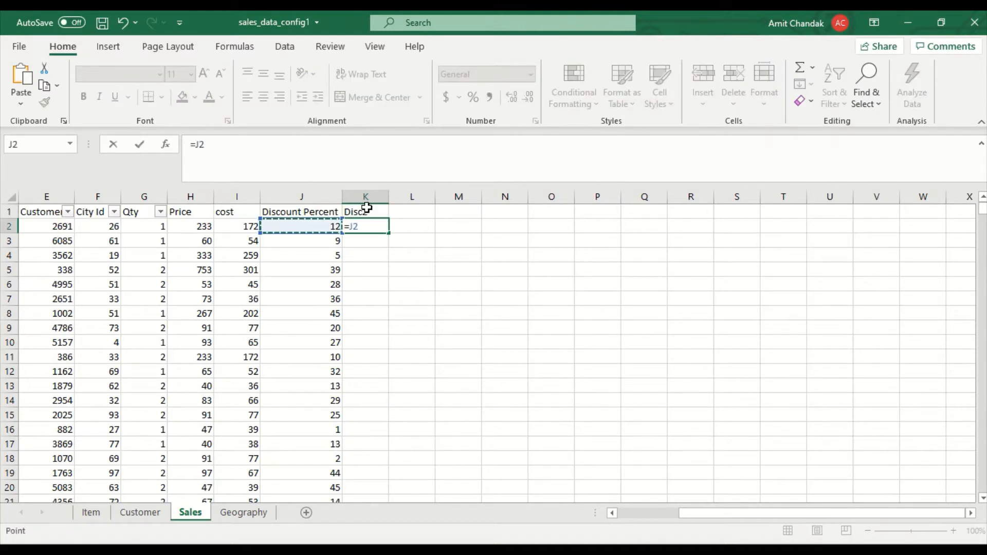
text(*)
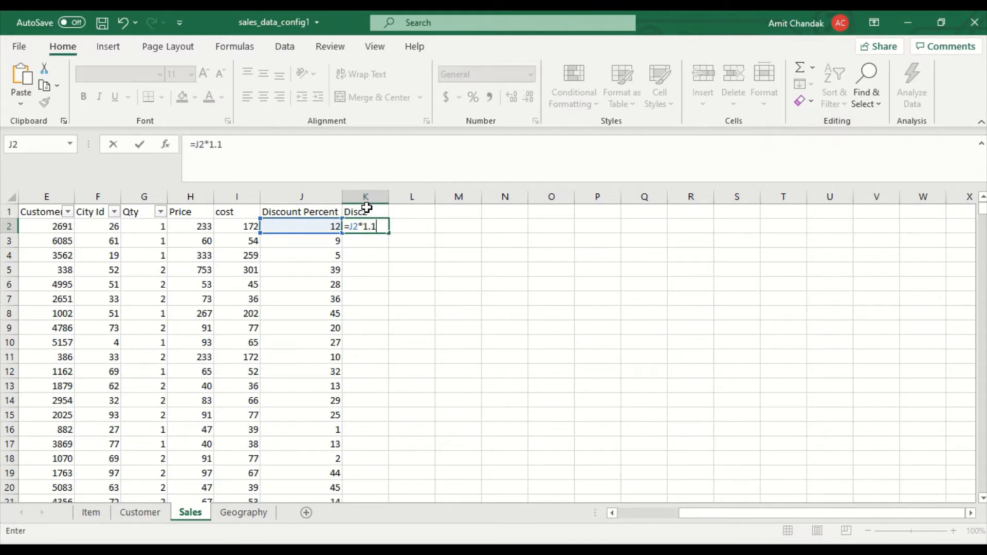
key(Return)
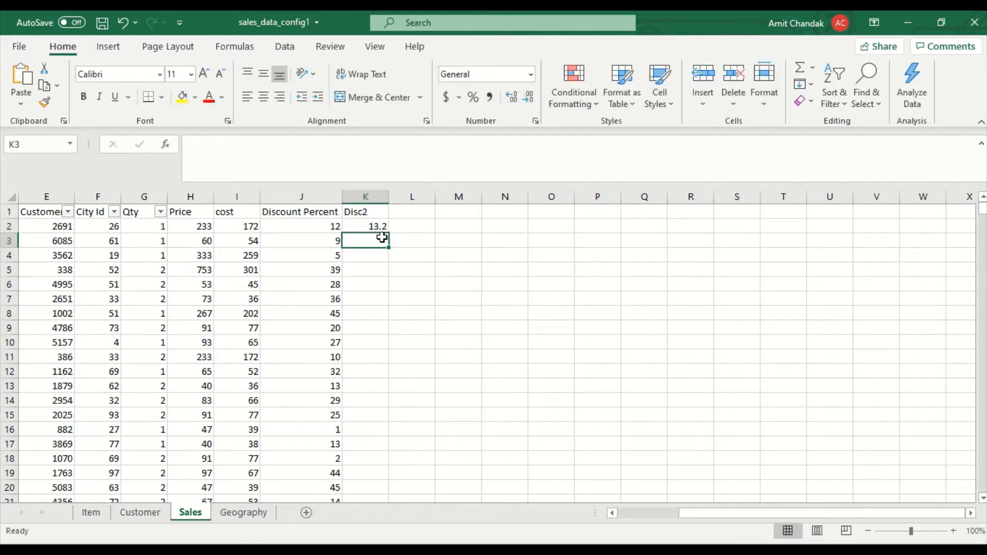
click(379, 226)
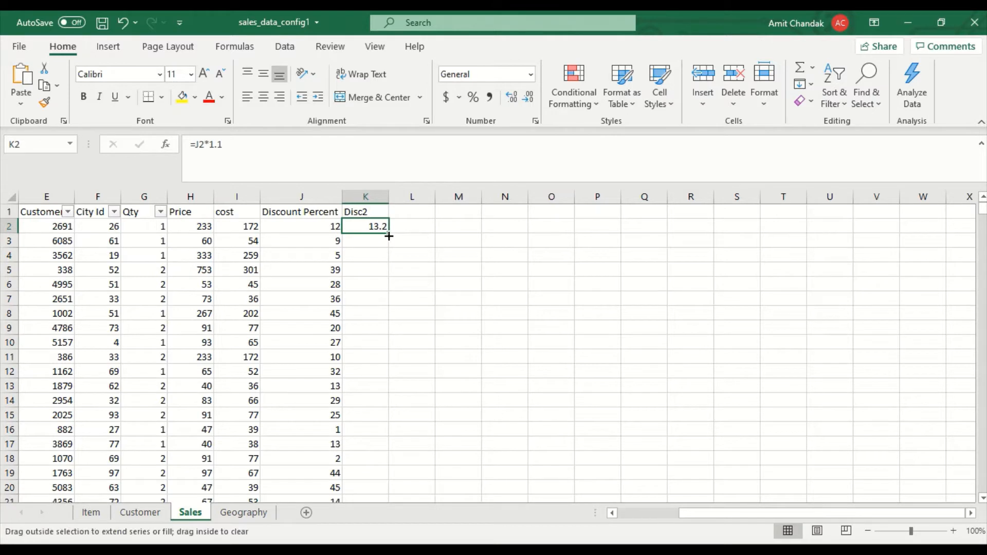
double_click(390, 237)
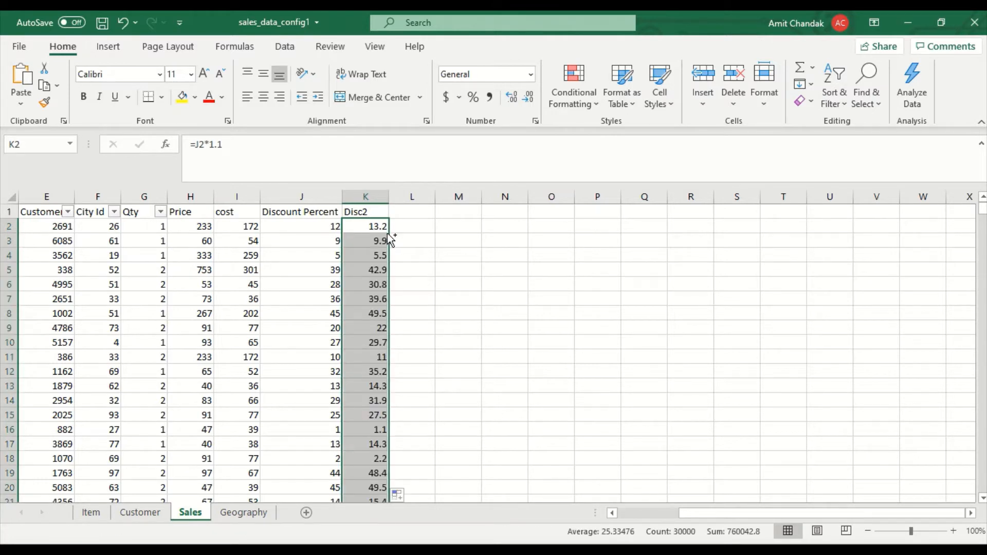
Save the workbook, then switch to Power BI Desktop and refresh the report data
key(ctrl+s)
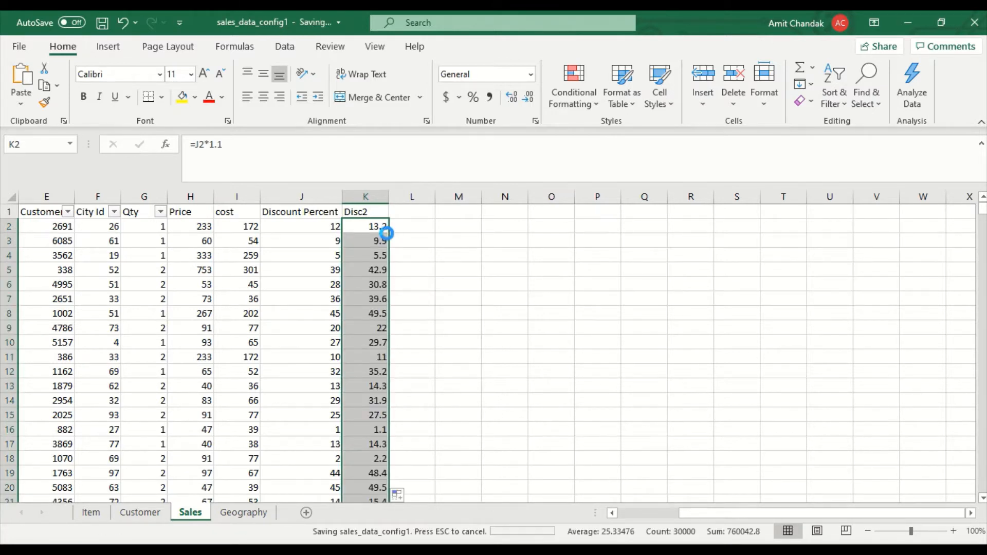
click(749, 549)
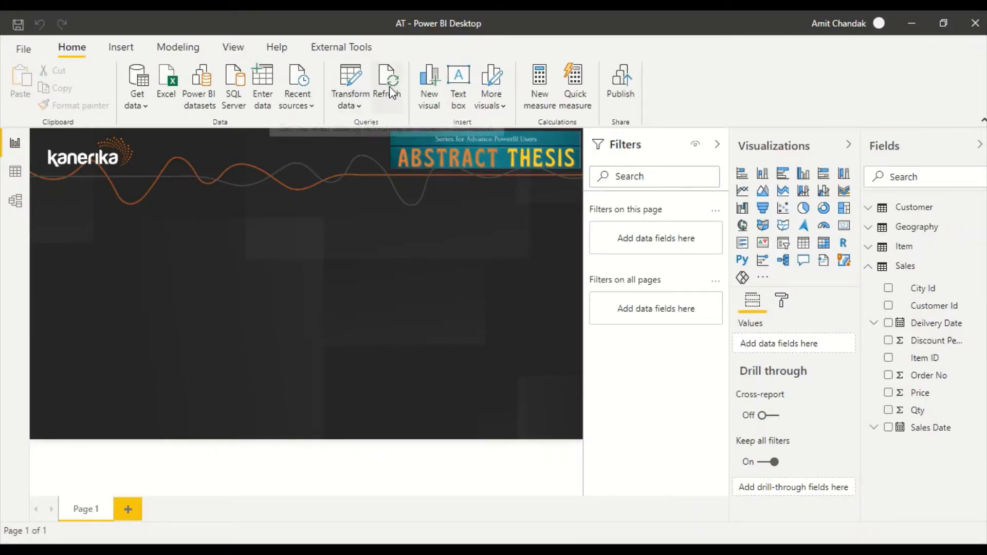
click(391, 93)
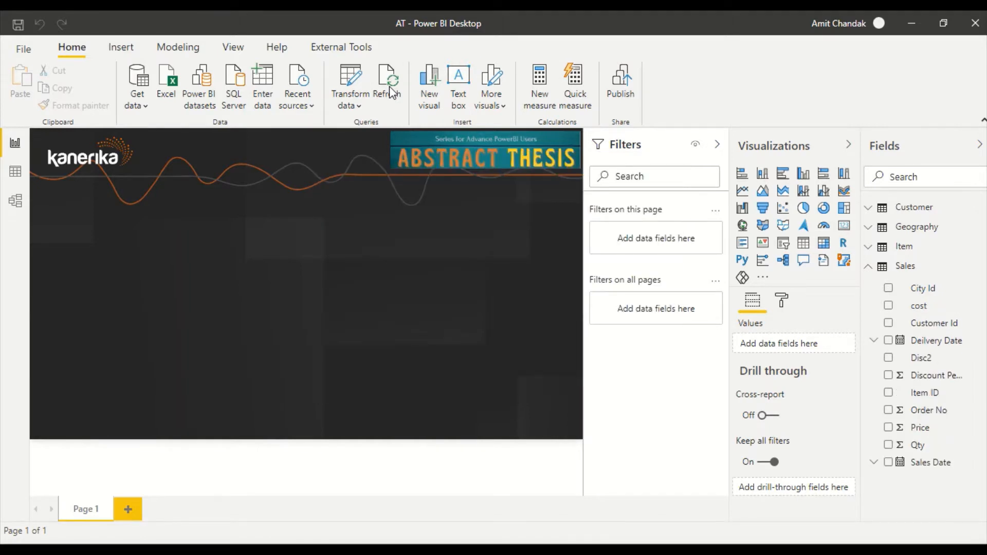
Open the Sales query's code in the Advanced Editor and go to the end of its Changed Type line
click(365, 103)
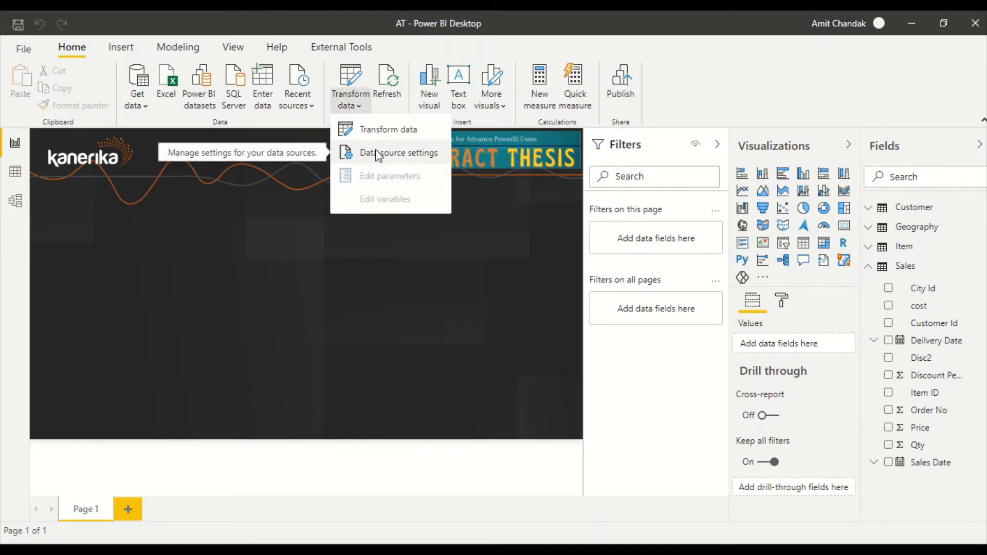
click(370, 134)
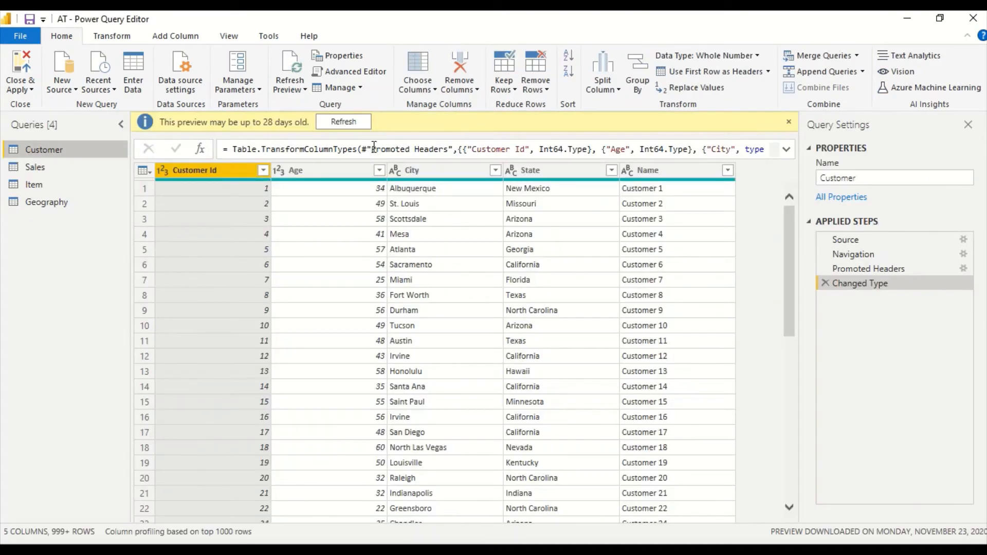
click(39, 168)
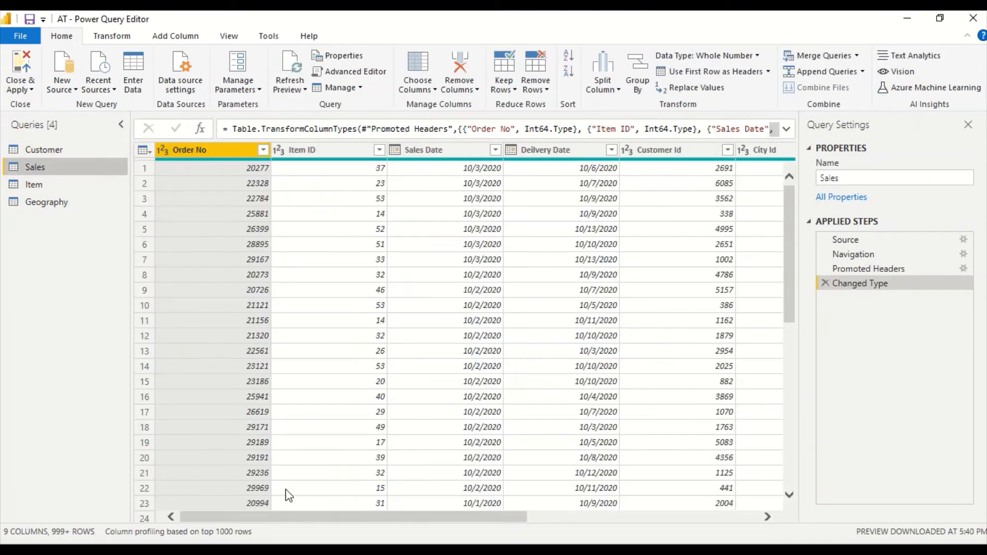
drag(336, 518, 586, 536)
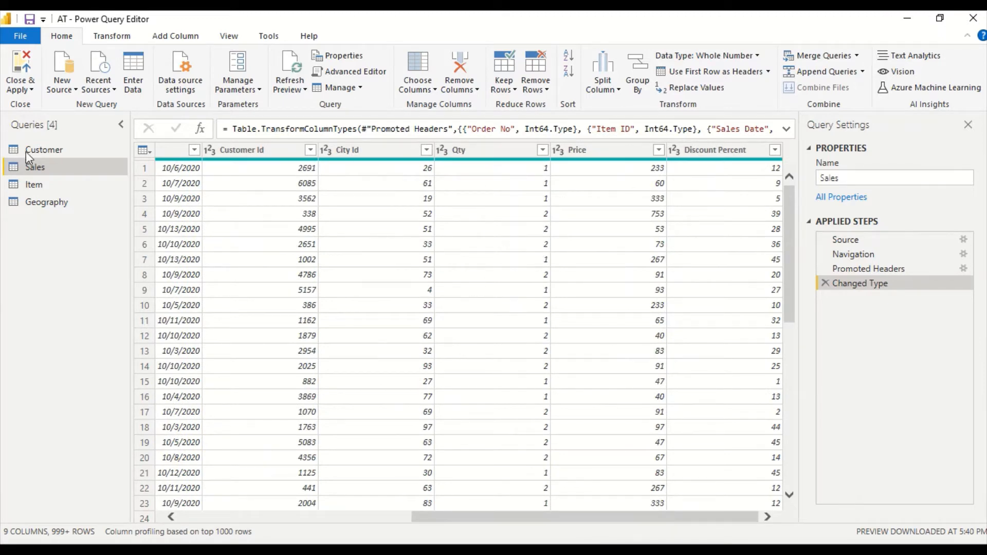
right_click(32, 165)
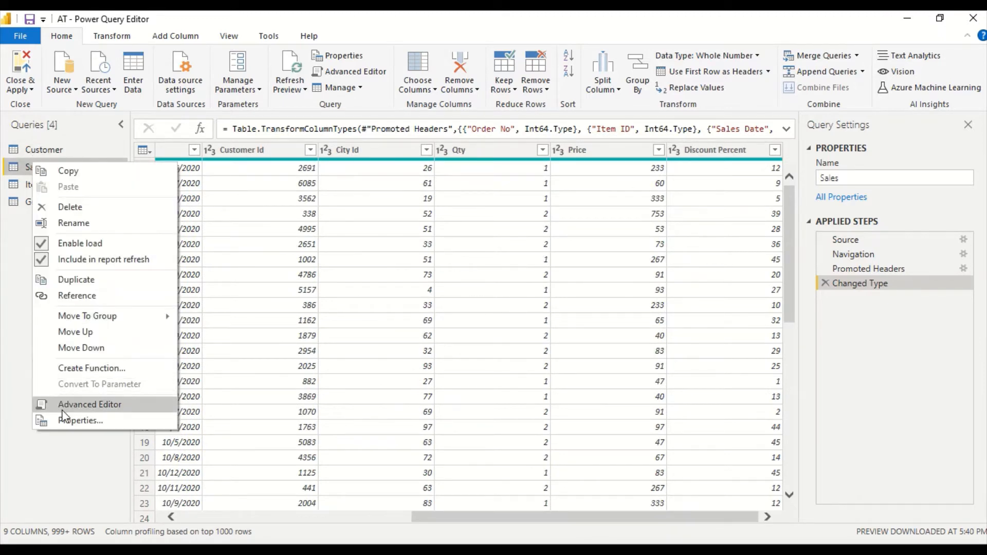
click(77, 404)
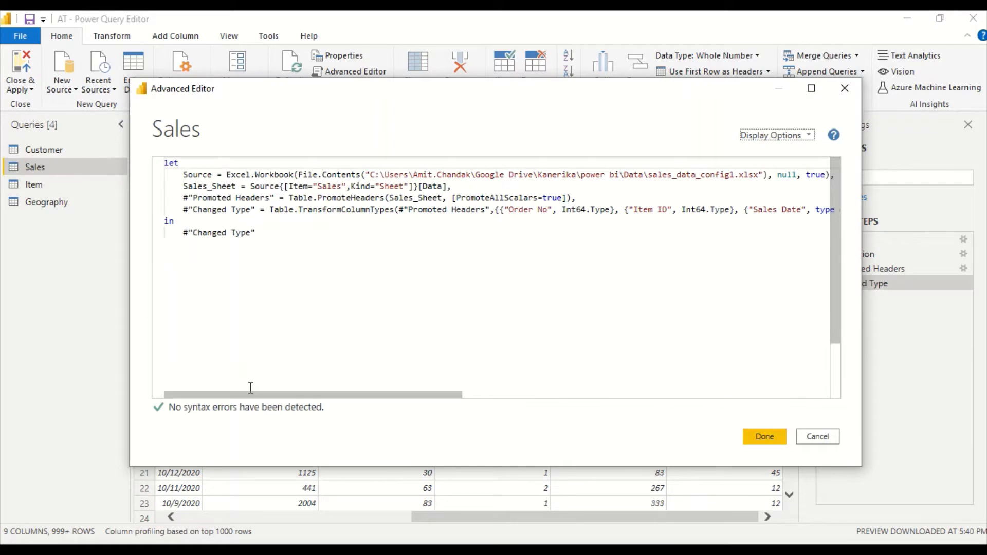
drag(250, 393, 683, 443)
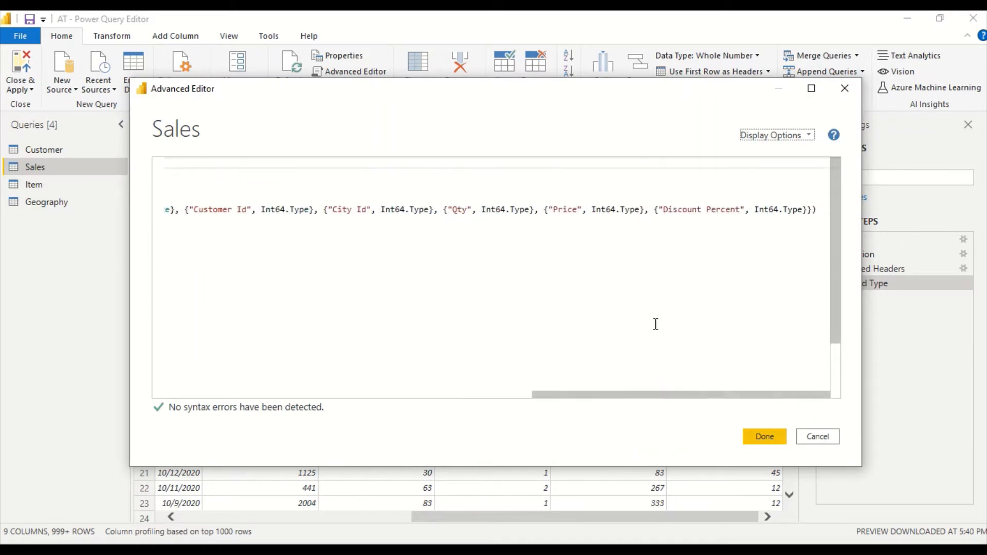
Insert {"cost", Int64.Type} between the Price and Discount Percent entries of the Changed Type line
click(650, 210)
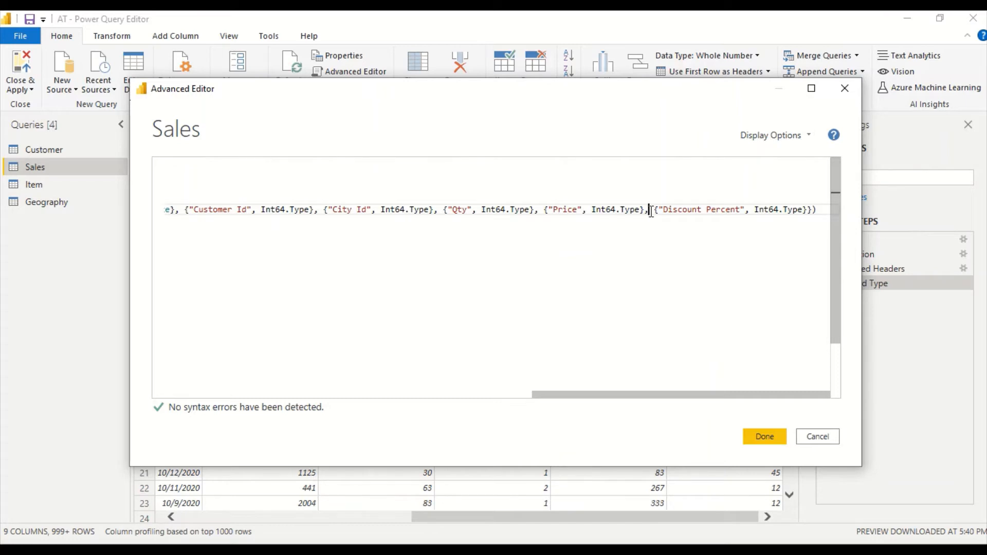
key(Left)
text(, {"cost", Int64.Type})
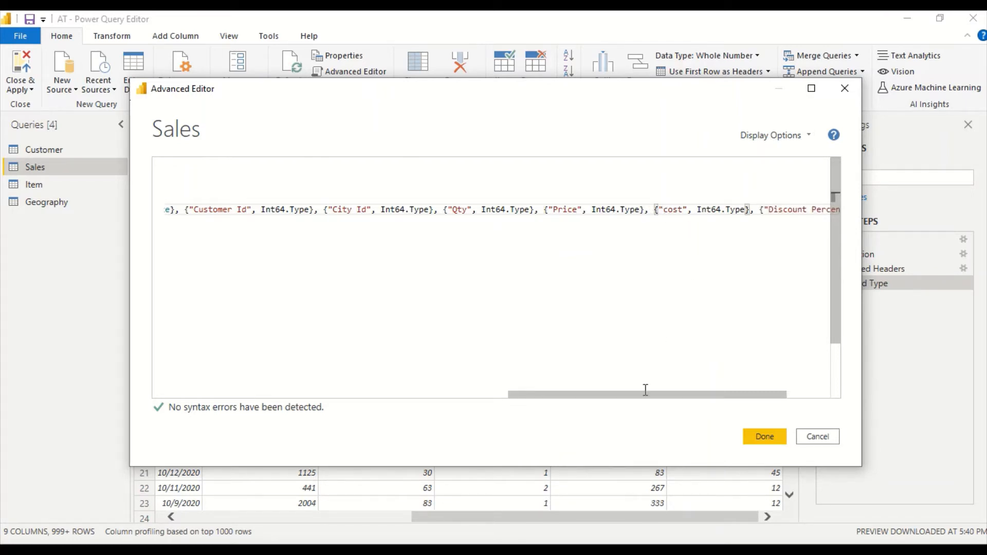
Append {"Disc2", Int64.Type} after the Discount Percent entry in the Changed Type line and accept the edited Sales code
drag(646, 390, 709, 393)
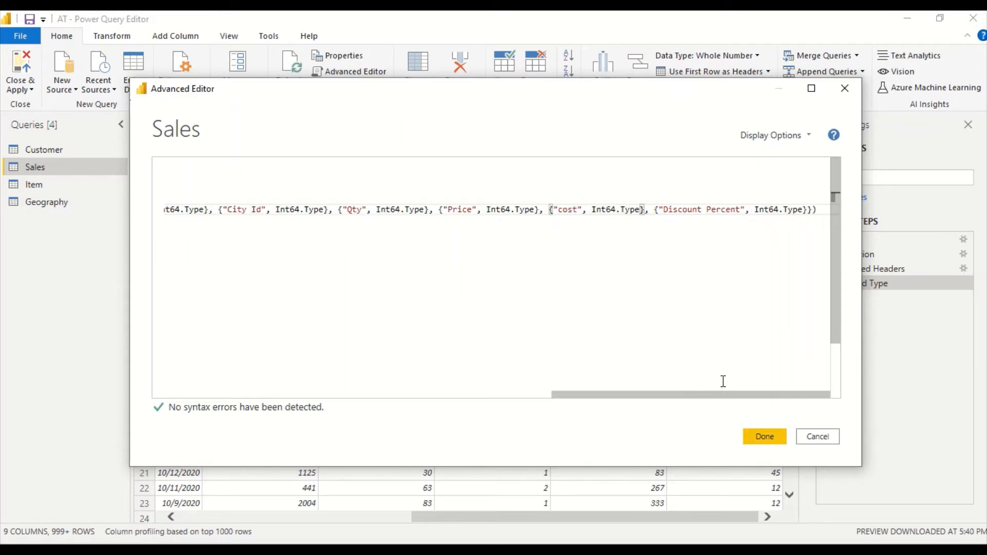
click(806, 210)
drag(641, 399, 720, 412)
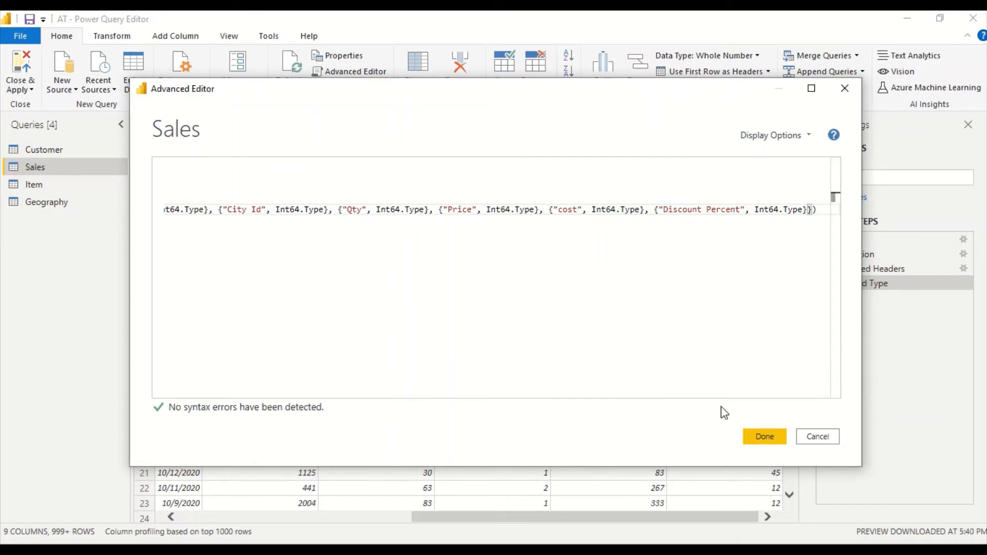
text(, {"cost", Int64.Type})
double_click(742, 210)
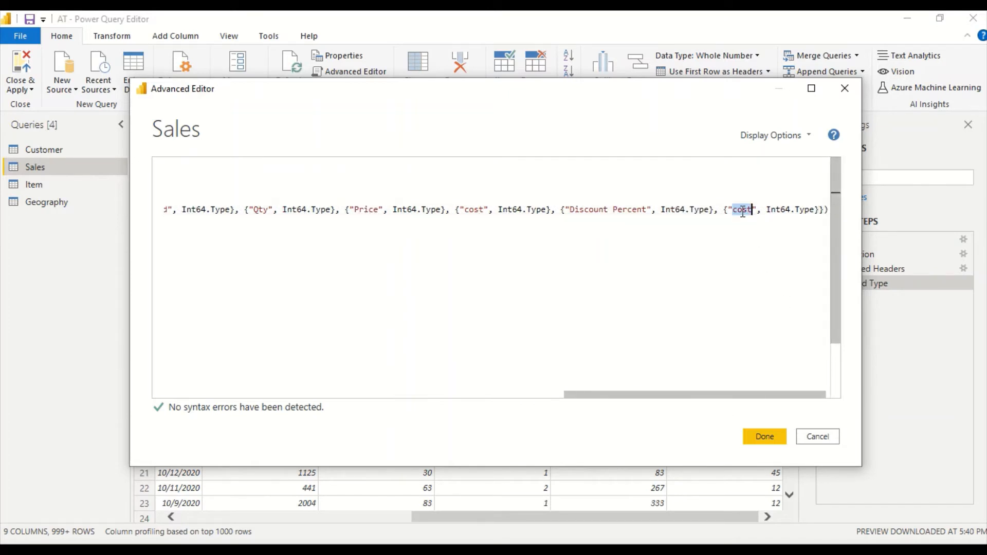
text(Disco)
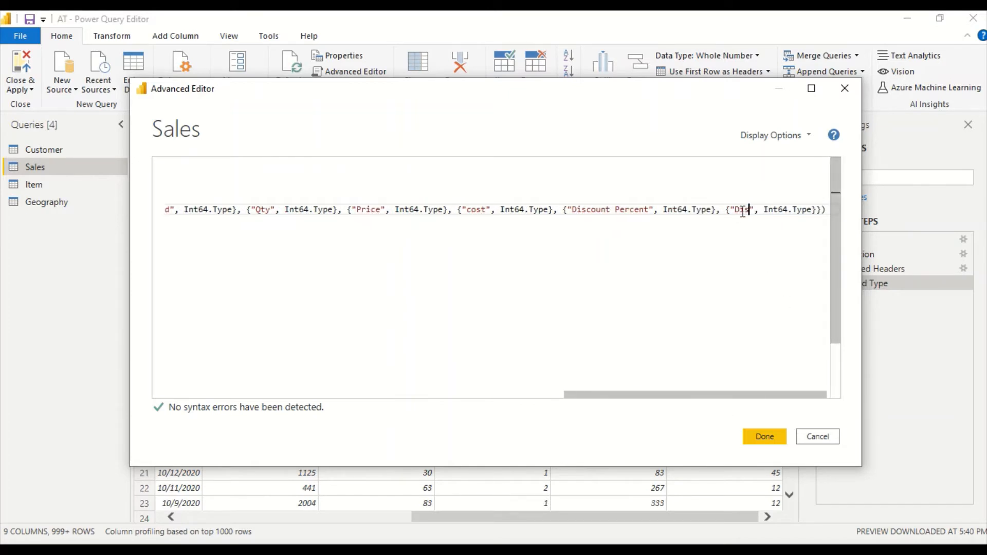
click(804, 209)
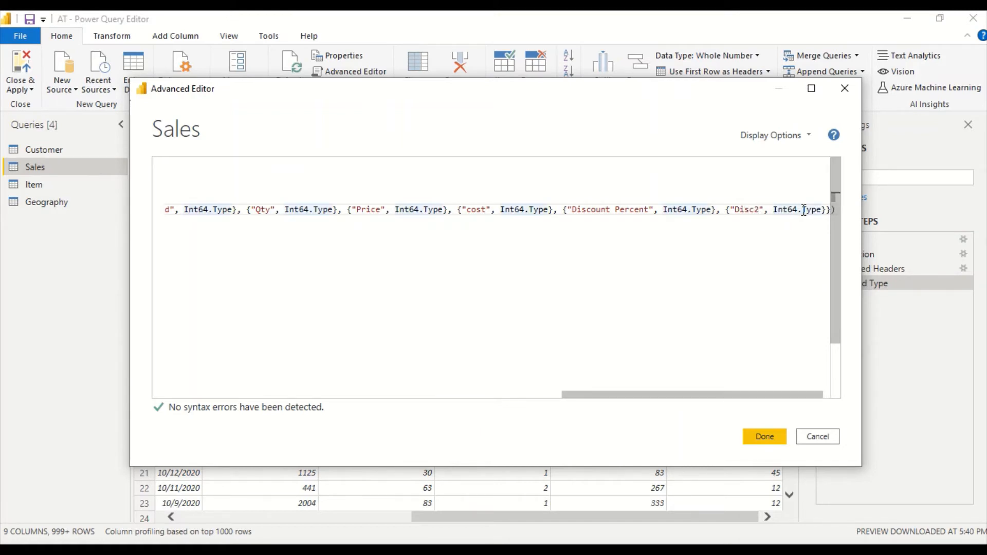
click(774, 440)
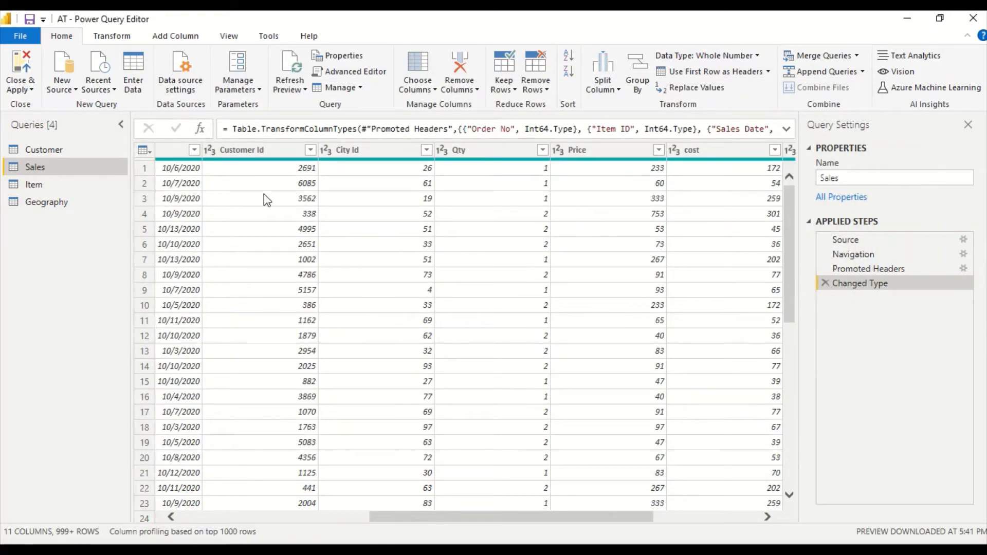
Refresh the Sales preview and compare its cost and Disc2 columns with the Sales sheet in the Excel workbook
click(297, 70)
drag(452, 519, 571, 525)
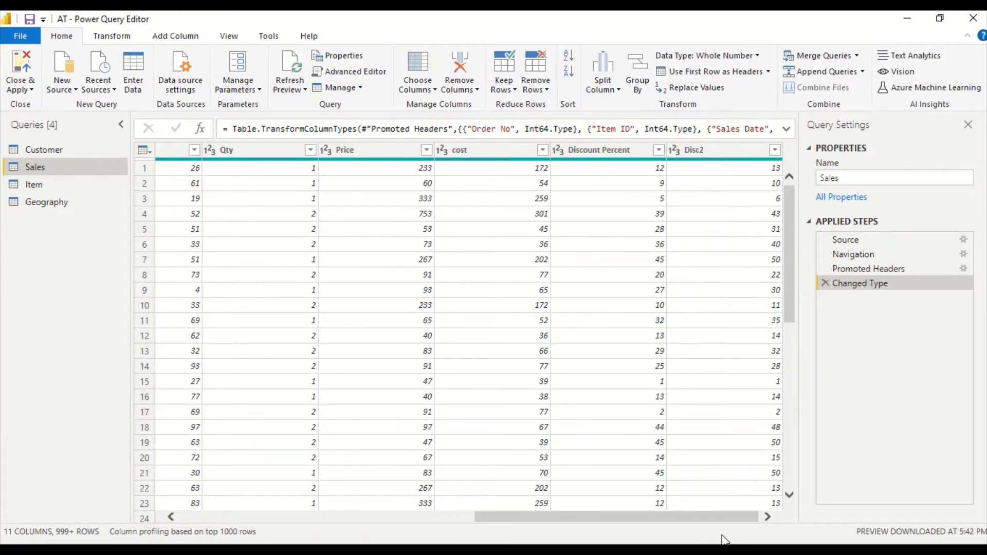
click(581, 549)
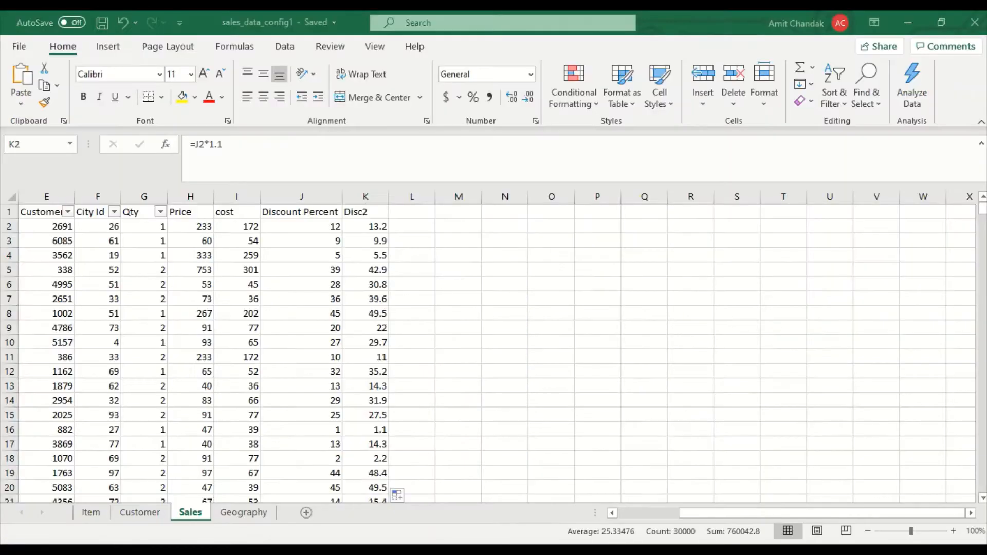
mouse_move(776, 549)
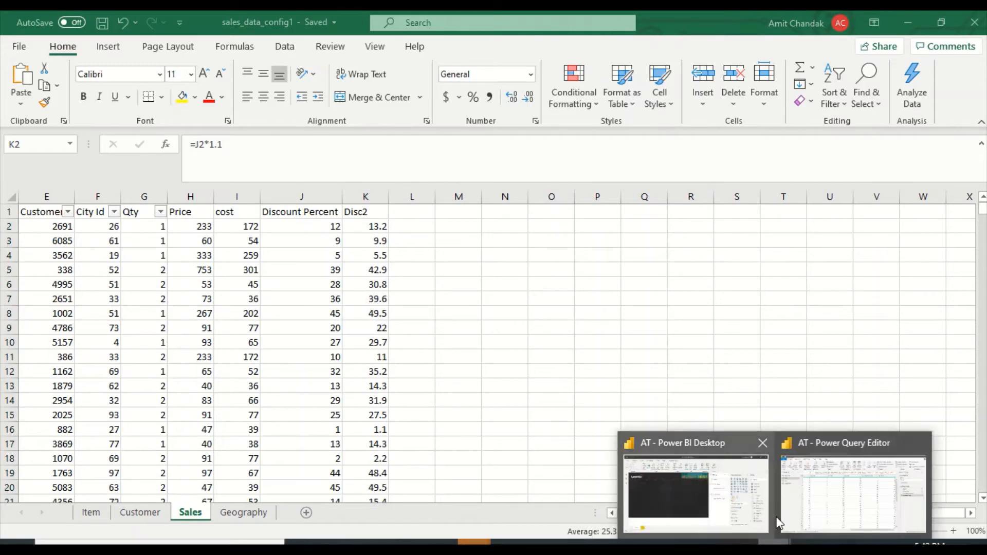
click(851, 491)
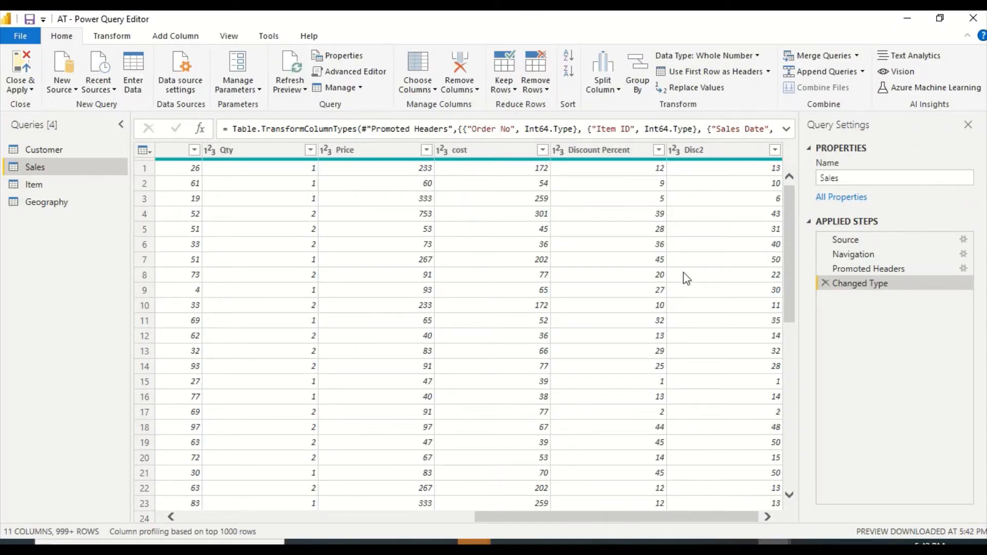
Apply the Sales query changes and close the Power Query Editor
click(25, 90)
click(29, 103)
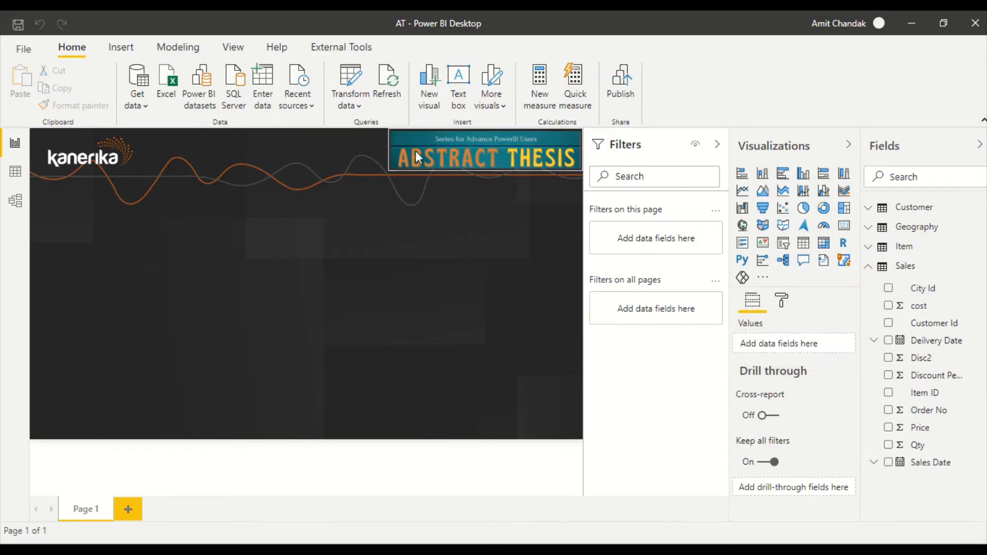
Reopen the Sales query in the Power Query Editor, review the data types available for the Disc2 column, and close the editor
click(357, 106)
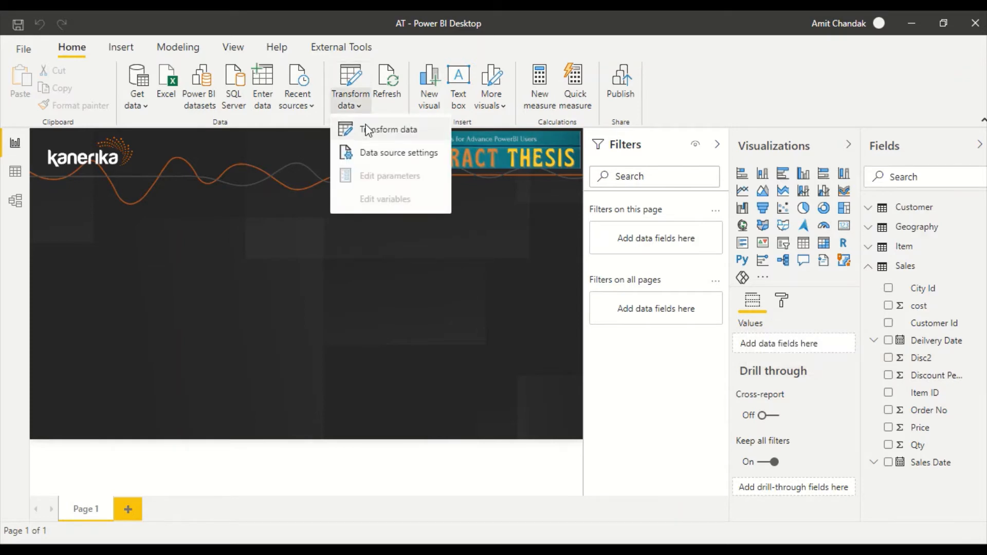
click(366, 130)
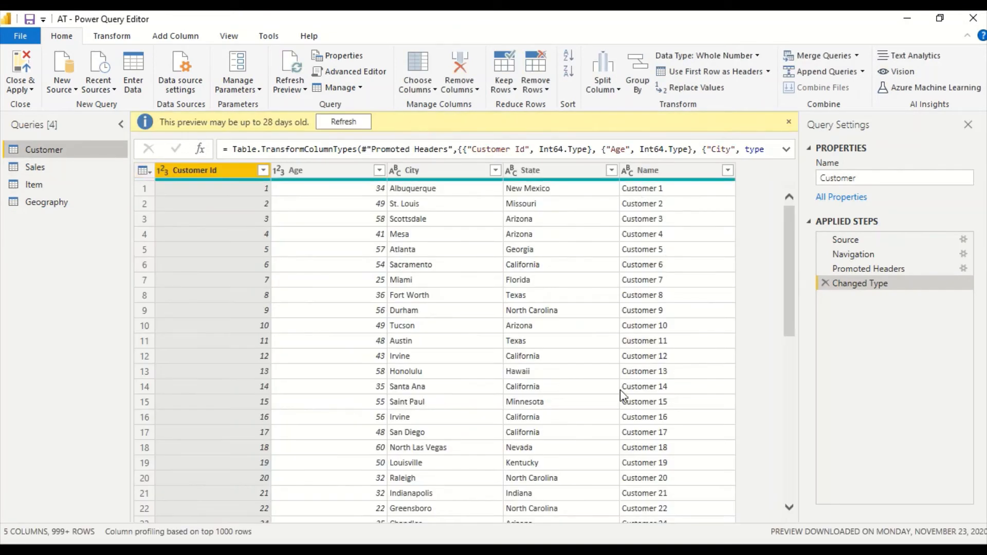
click(36, 167)
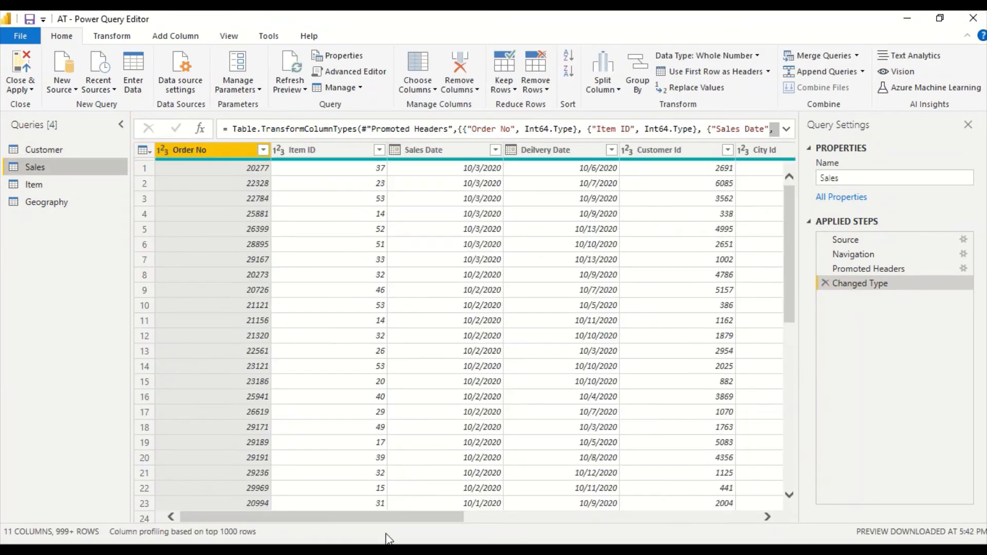
drag(354, 521, 684, 533)
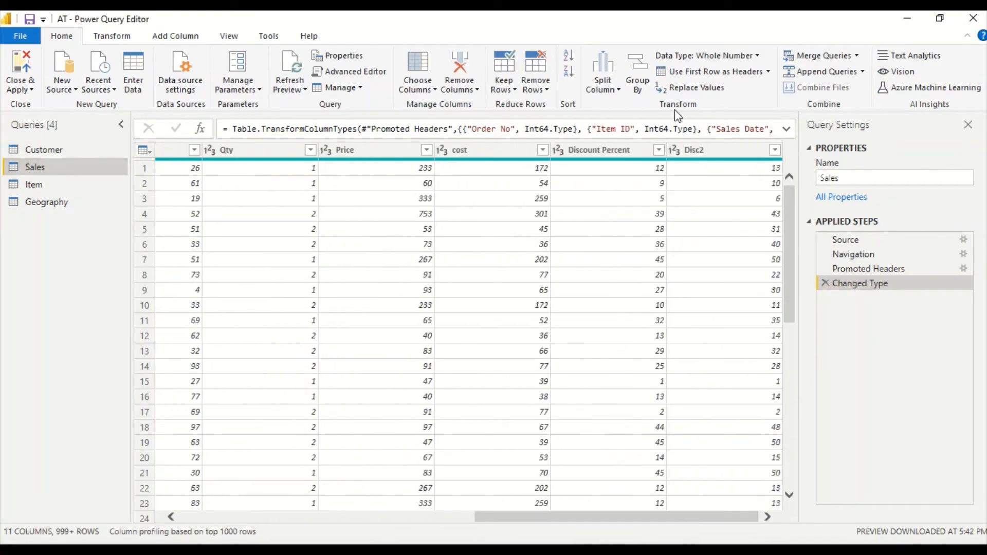
click(698, 151)
click(757, 56)
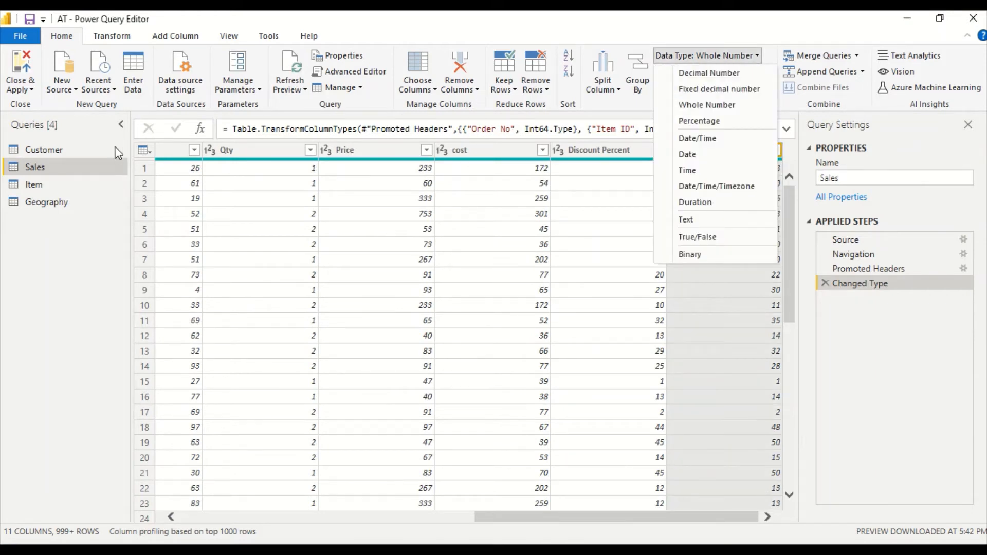
click(51, 167)
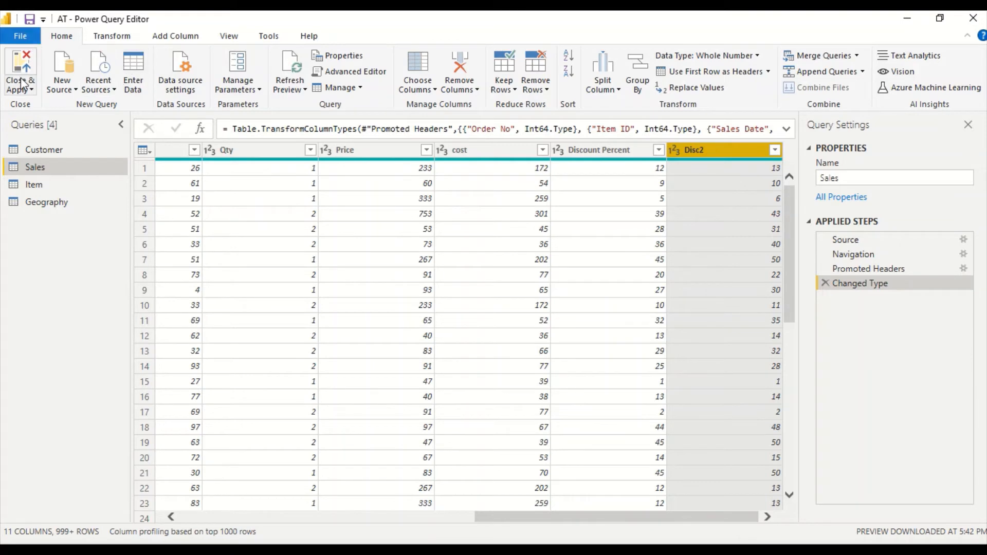
click(31, 90)
click(37, 106)
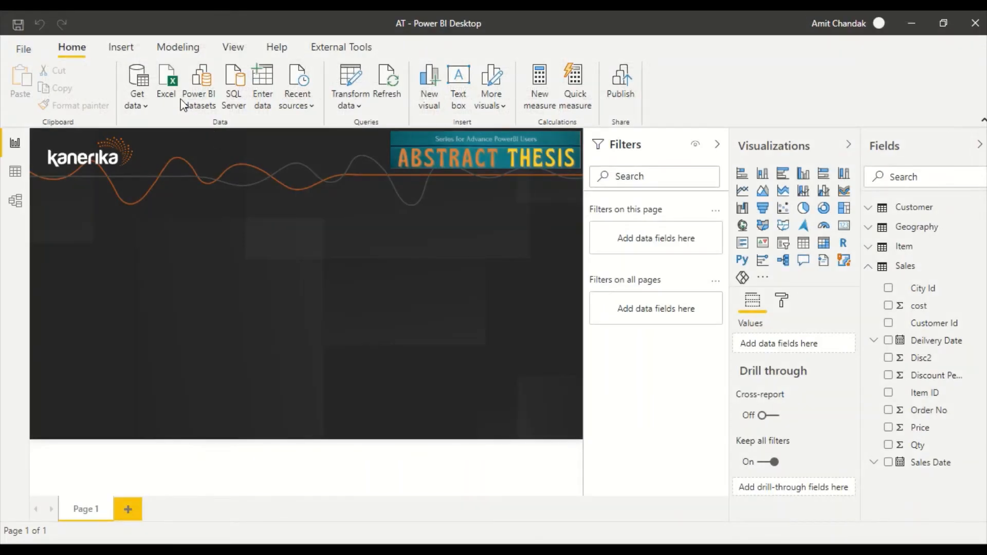
Load the Sales sheet from the sales_data_config1 Excel workbook into the report as another table
click(166, 88)
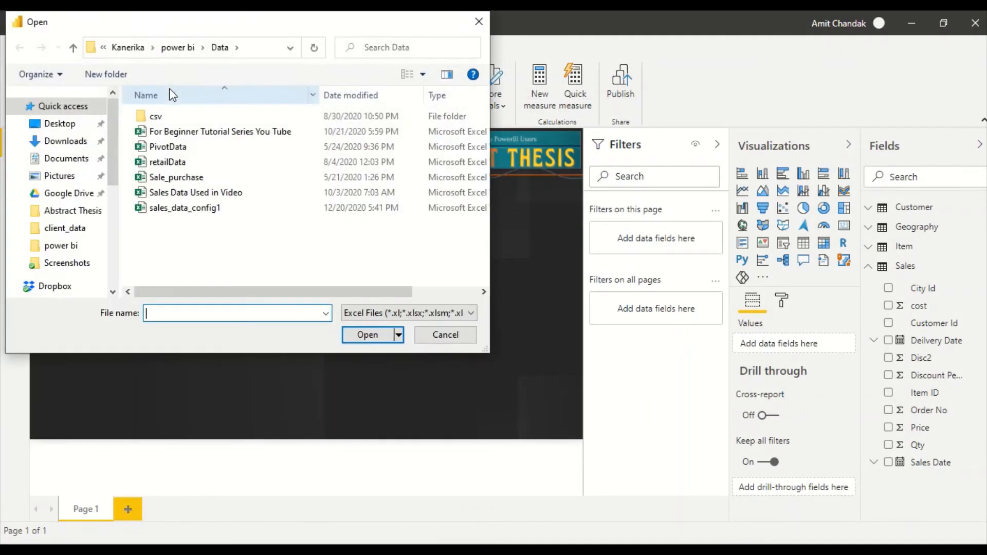
click(177, 209)
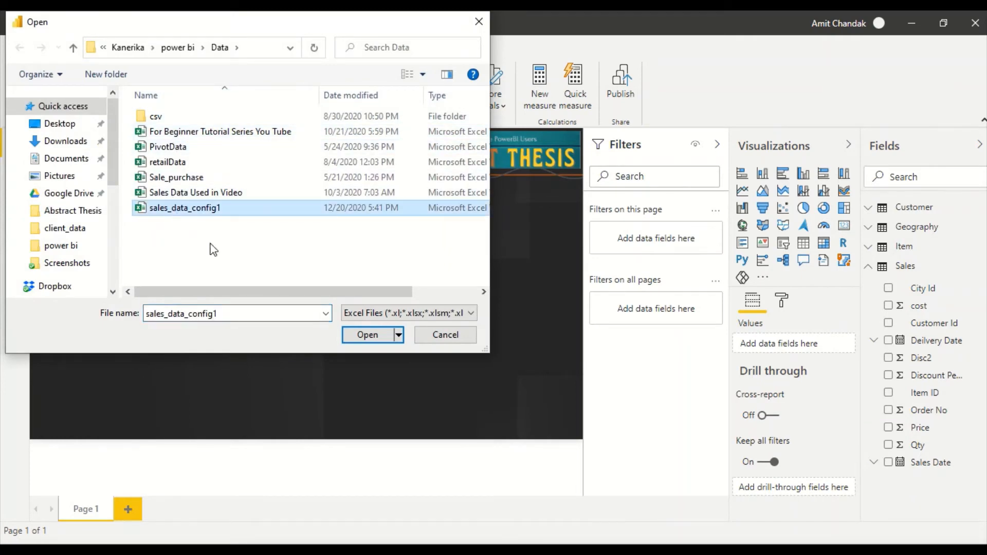
click(379, 337)
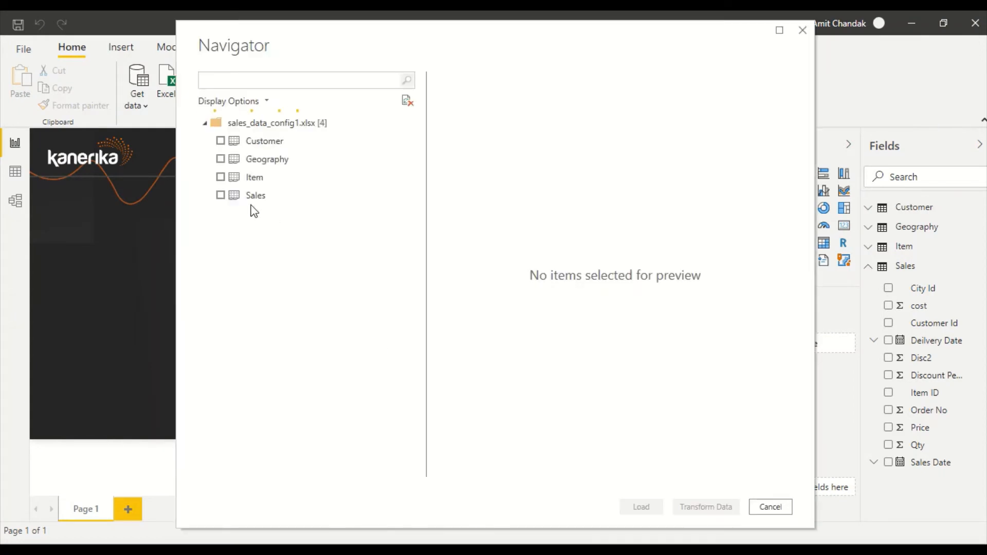
click(221, 196)
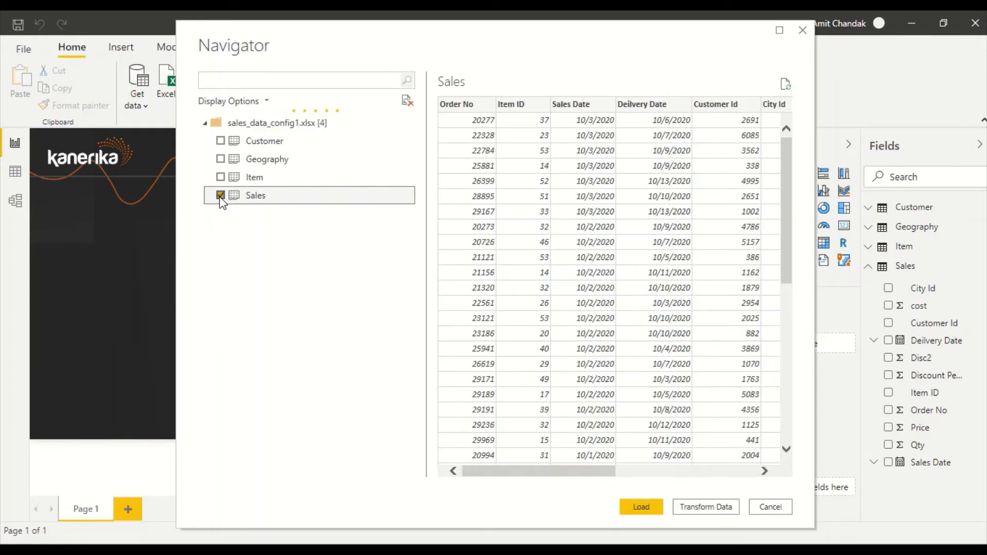
mouse_move(568, 477)
mouse_down()
mouse_move(735, 462)
mouse_move(765, 470)
mouse_move(568, 470)
mouse_up()
click(656, 506)
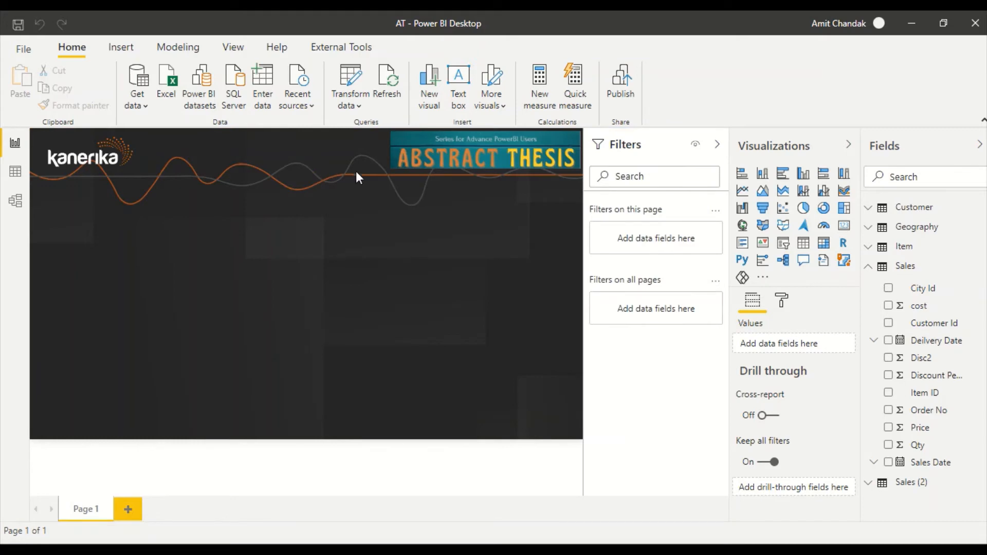
Reopen the Power Query Editor and copy the Changed Type line from the Sales (2) query's code
click(355, 106)
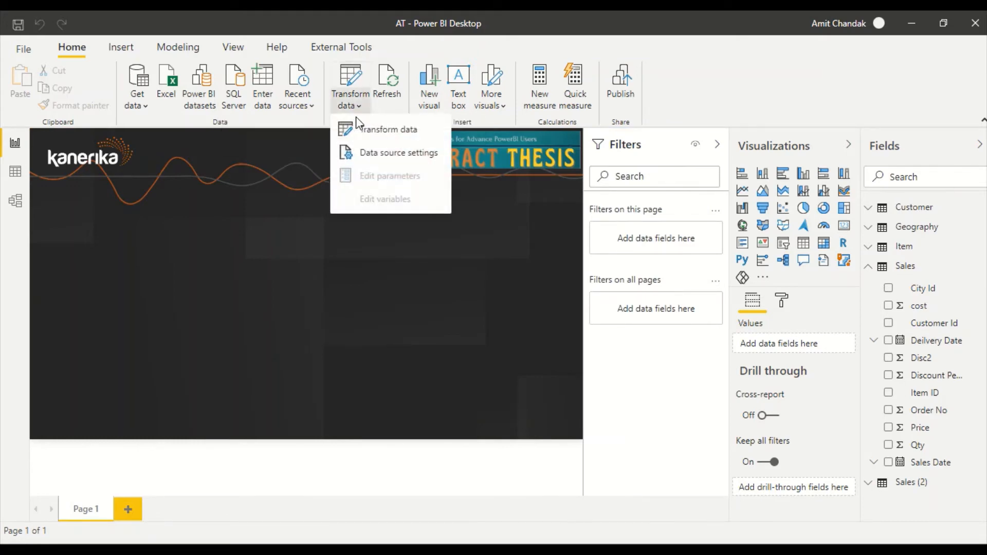
click(359, 131)
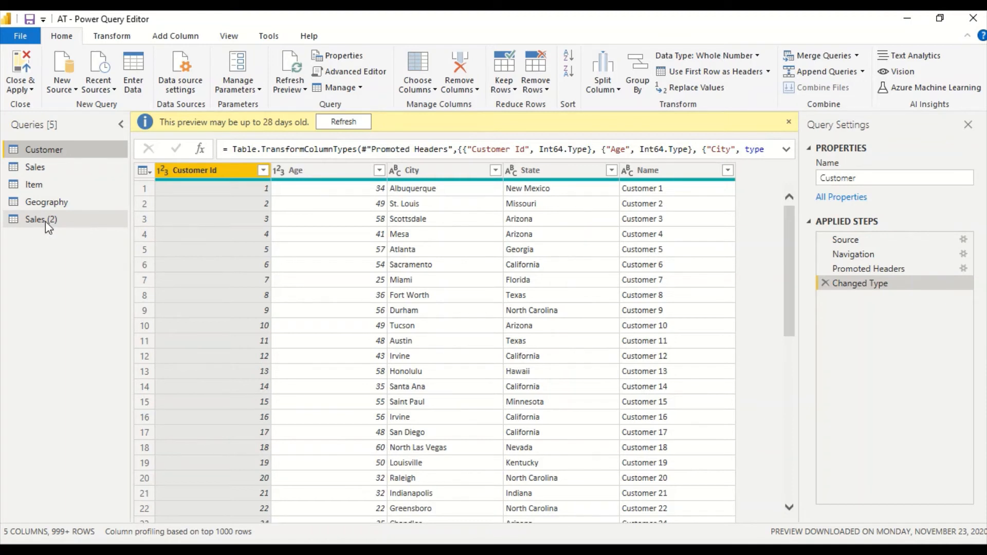
right_click(45, 221)
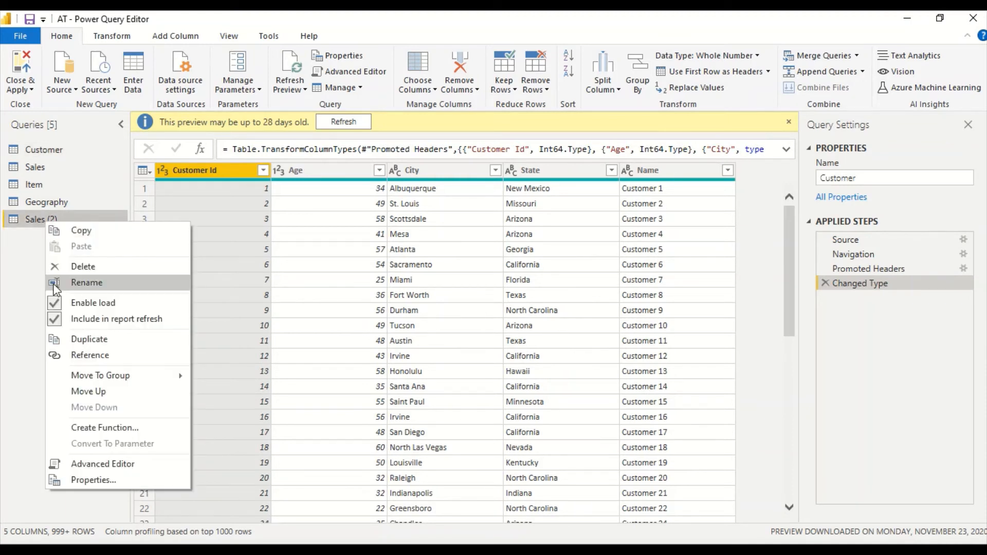
click(97, 464)
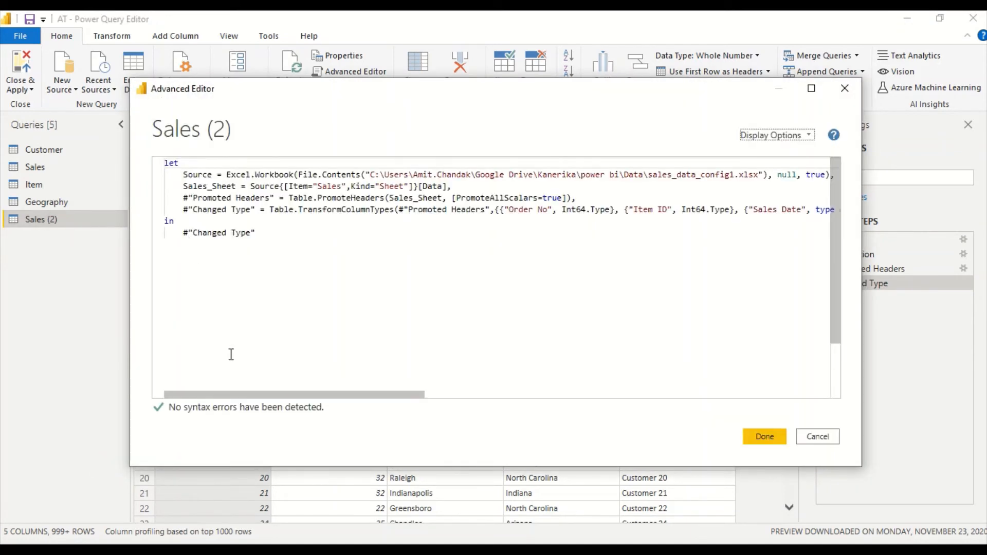
drag(210, 398, 180, 344)
drag(169, 207, 147, 223)
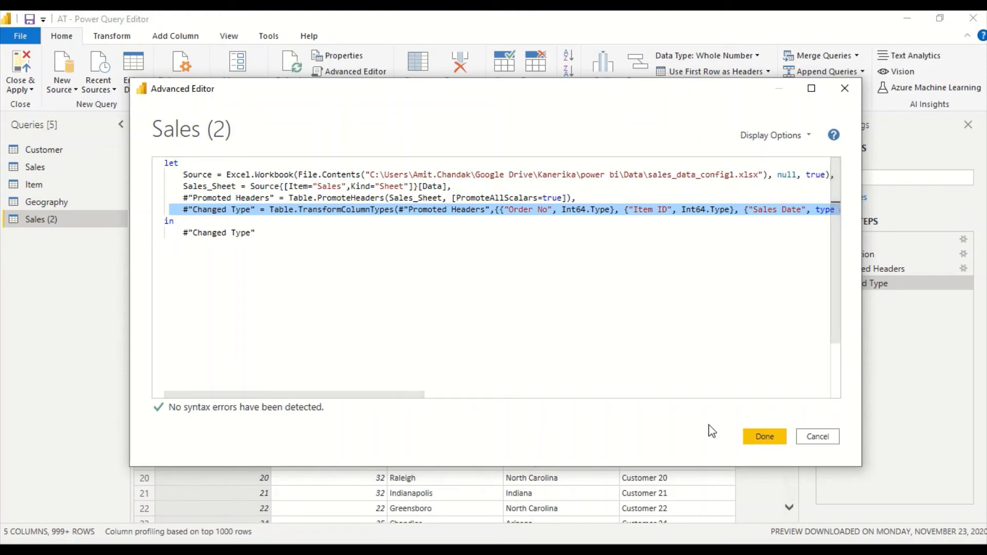
click(754, 437)
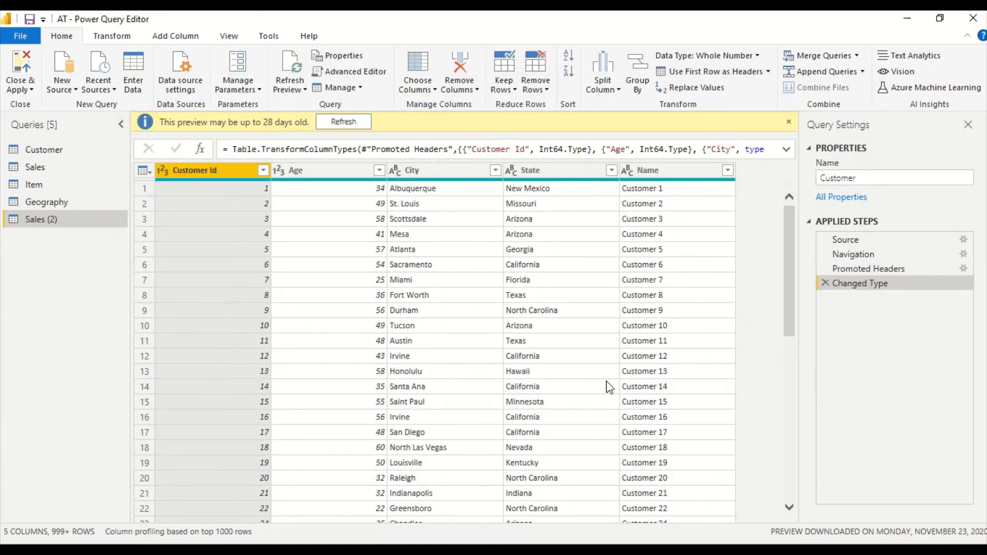
Compare the Disc2 column's data type and values in the Sales (2) query with those in the Sales query
click(25, 167)
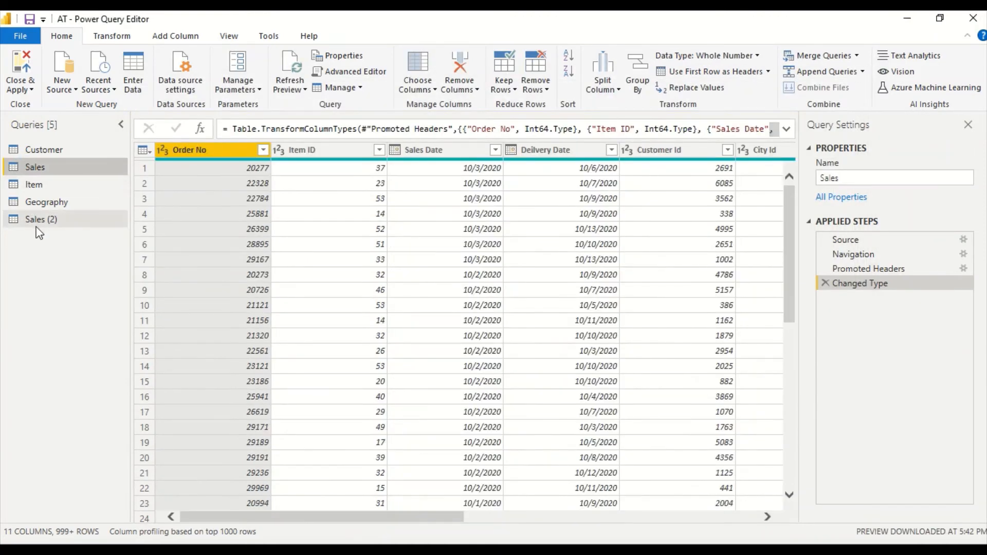
click(37, 221)
drag(343, 517, 616, 530)
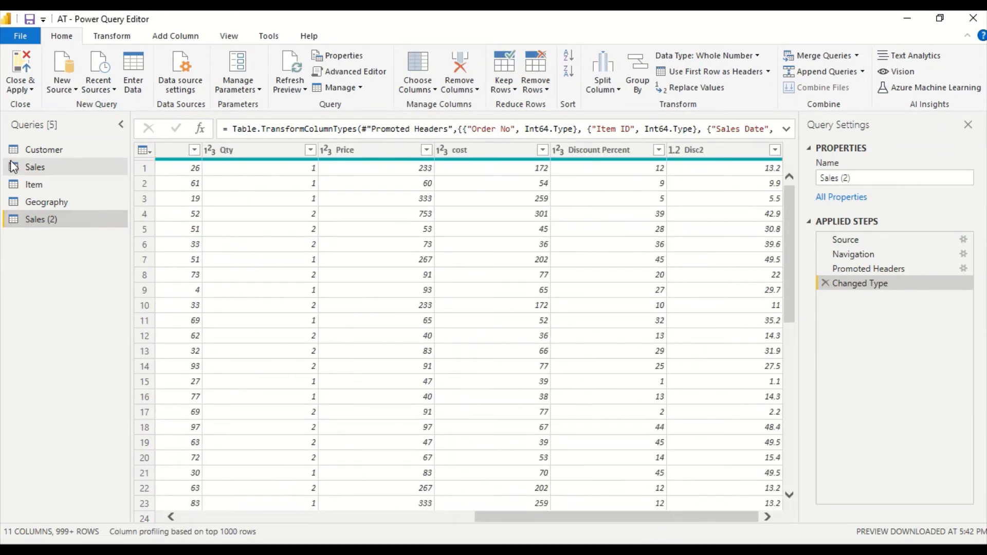
click(35, 167)
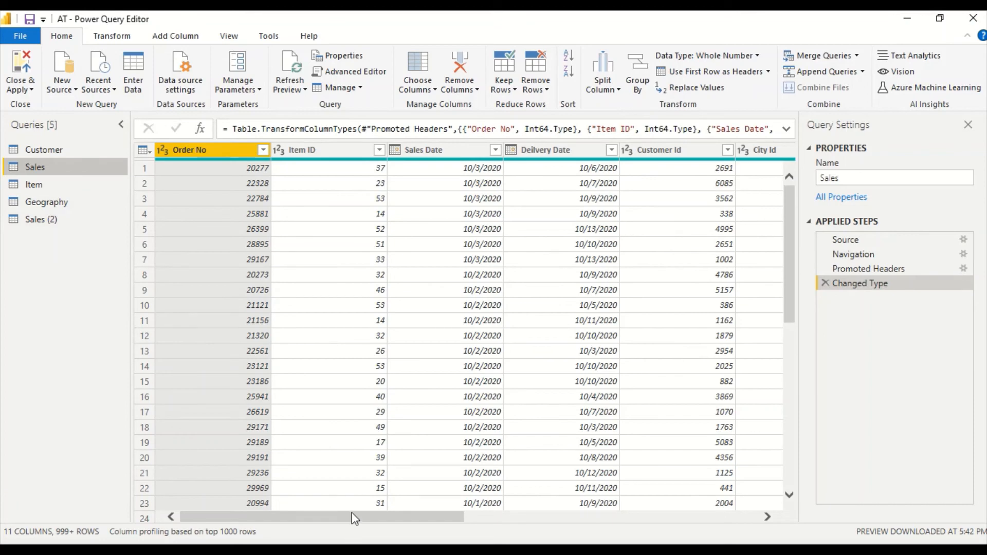
drag(353, 517, 671, 540)
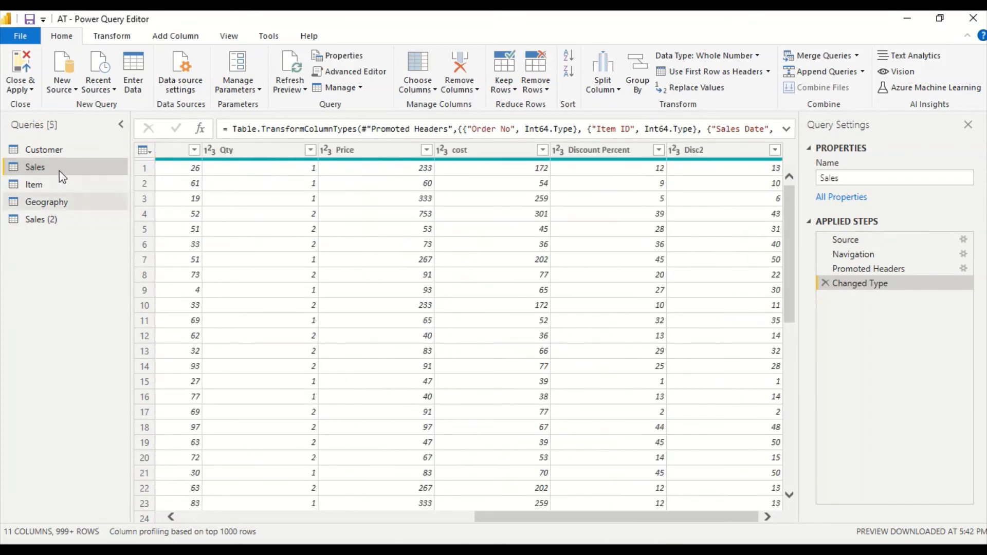
Replace the Changed Type line in the Sales query's code with the copied line, then refresh the preview to check Disc2
right_click(36, 172)
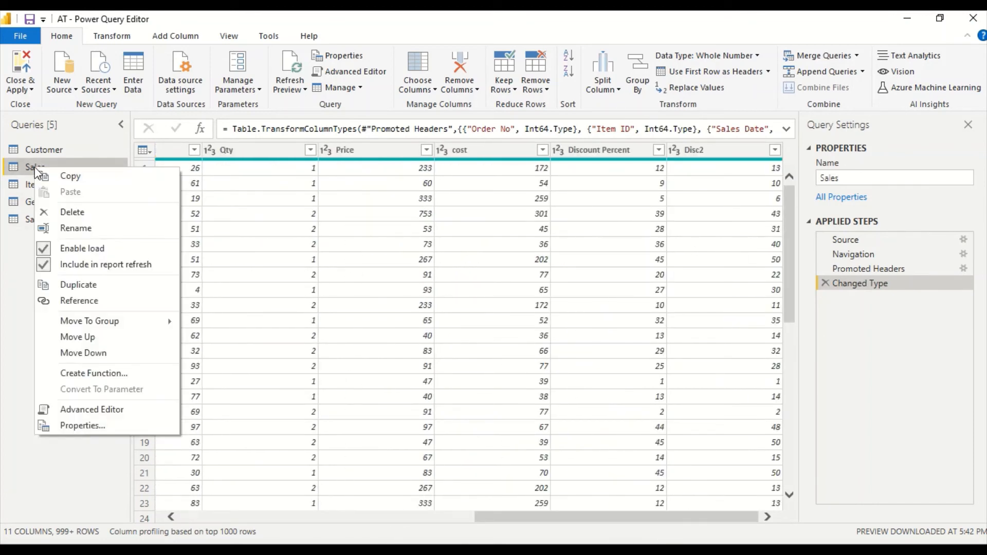
click(73, 409)
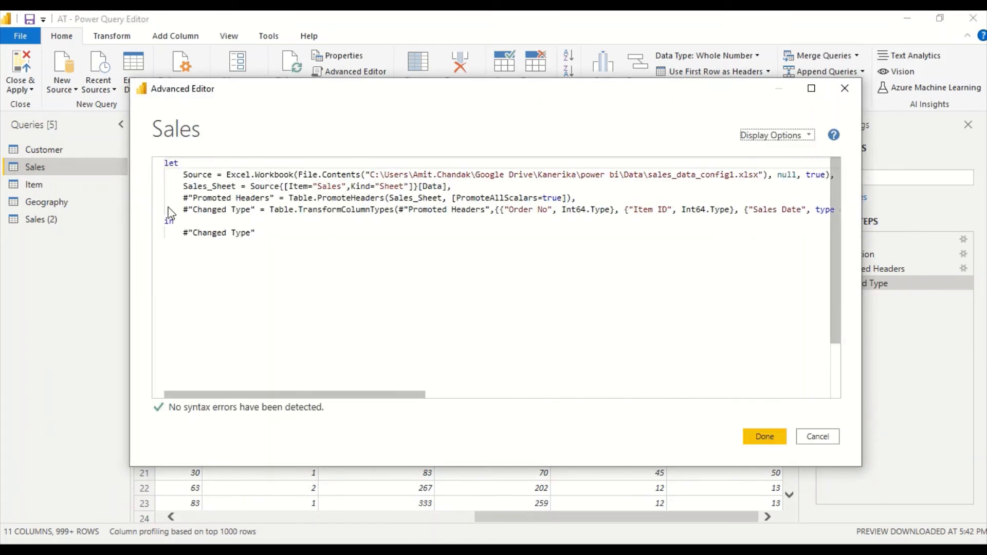
click(160, 215)
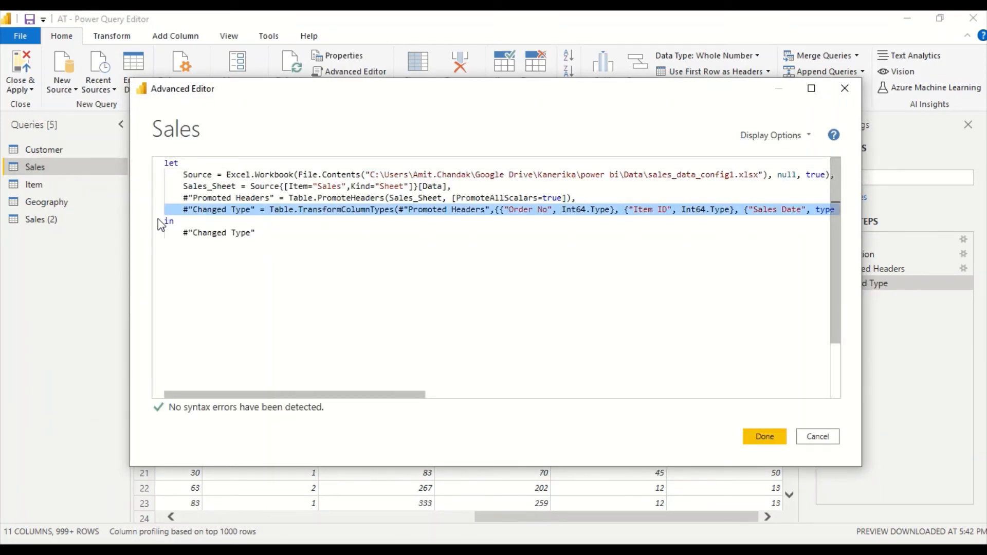
key(Delete)
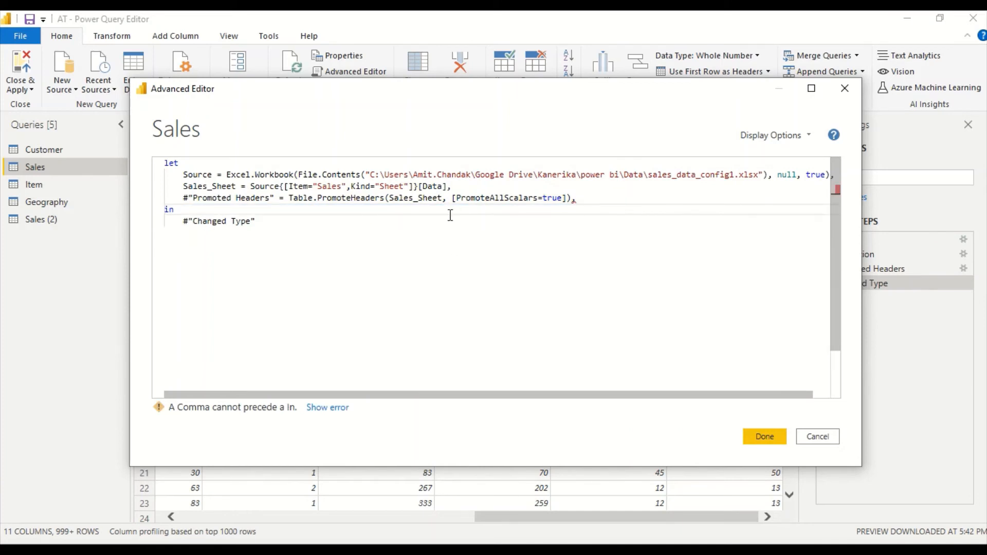
key(ctrl+z)
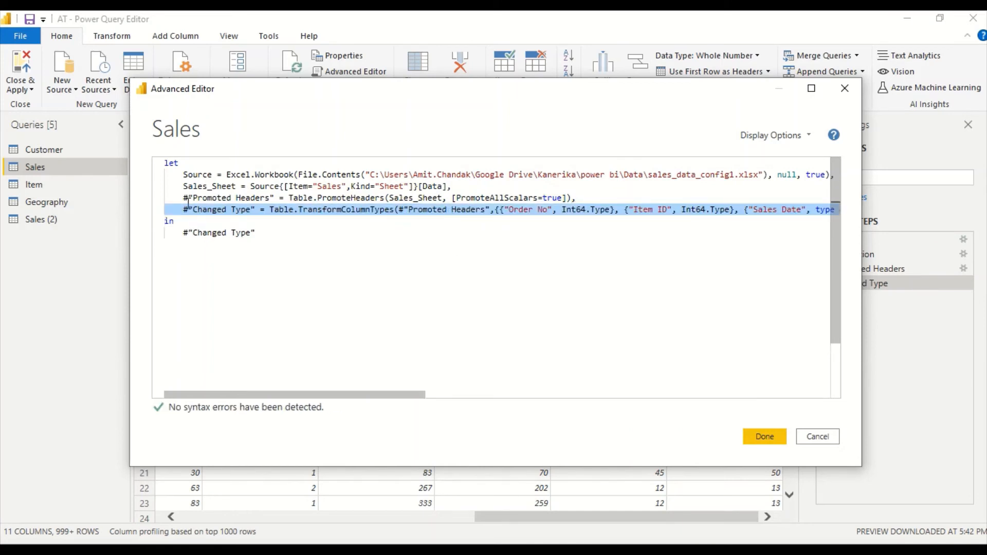
key(ctrl+v)
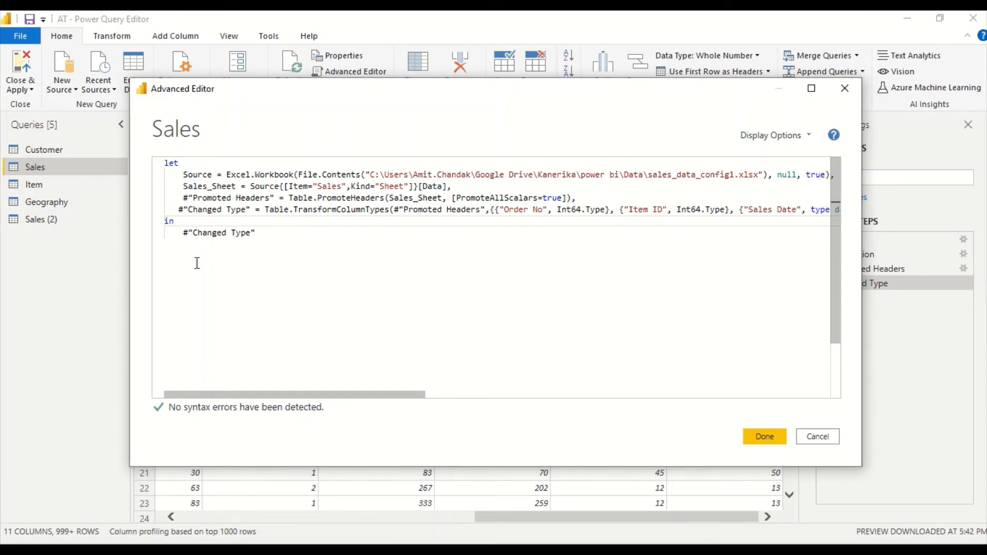
drag(261, 390, 149, 391)
double_click(750, 175)
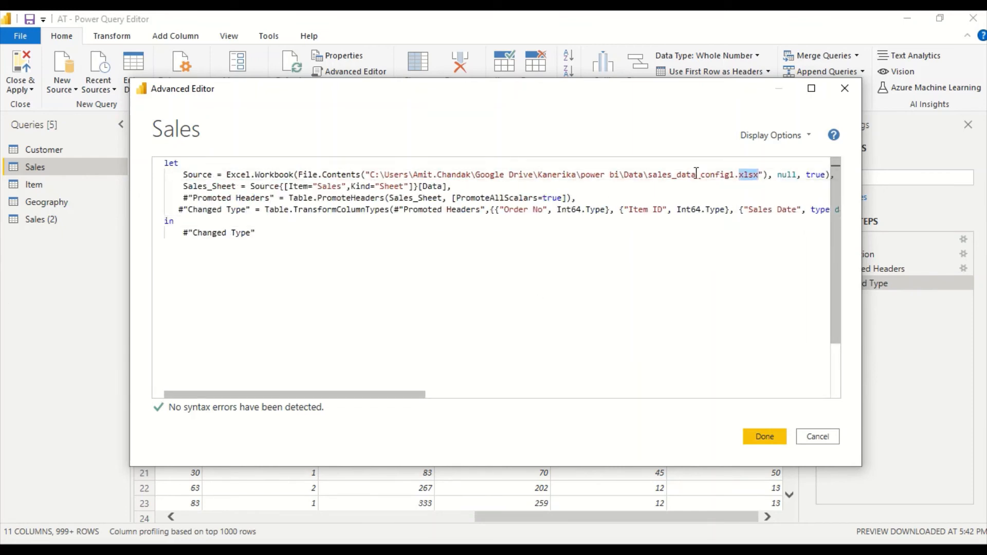
click(767, 438)
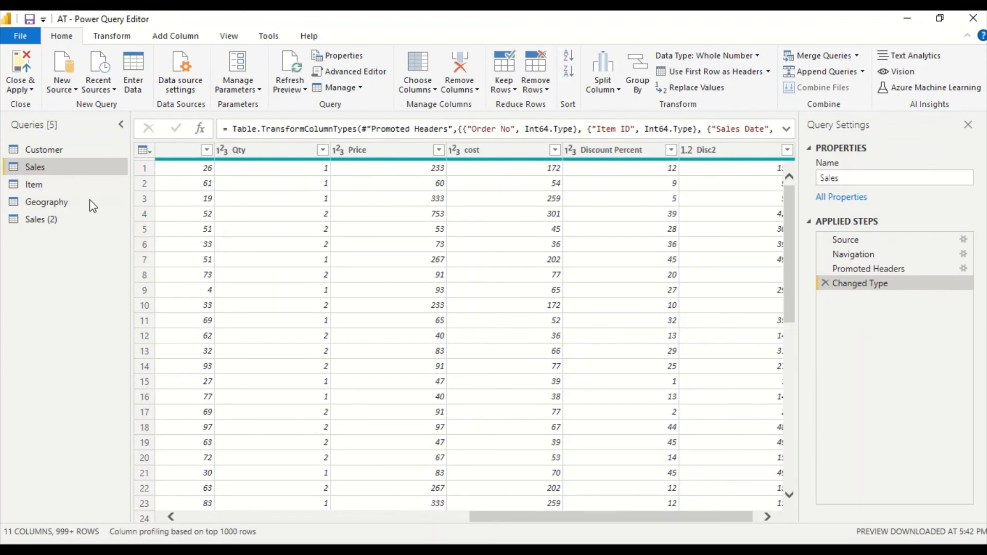
click(292, 69)
drag(527, 517, 532, 528)
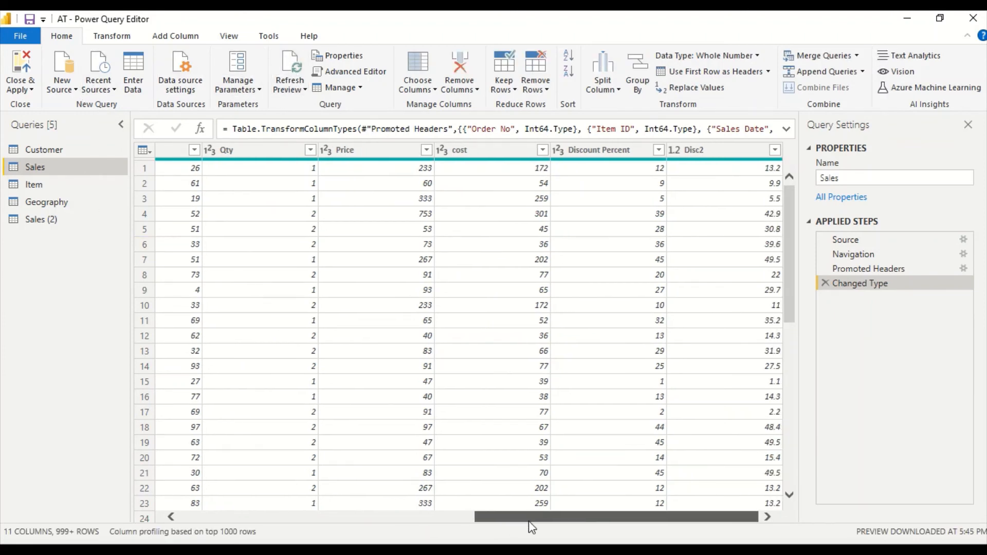
Delete the Sales (2) query, then apply the query changes and close the Power Query Editor
click(45, 219)
right_click(45, 219)
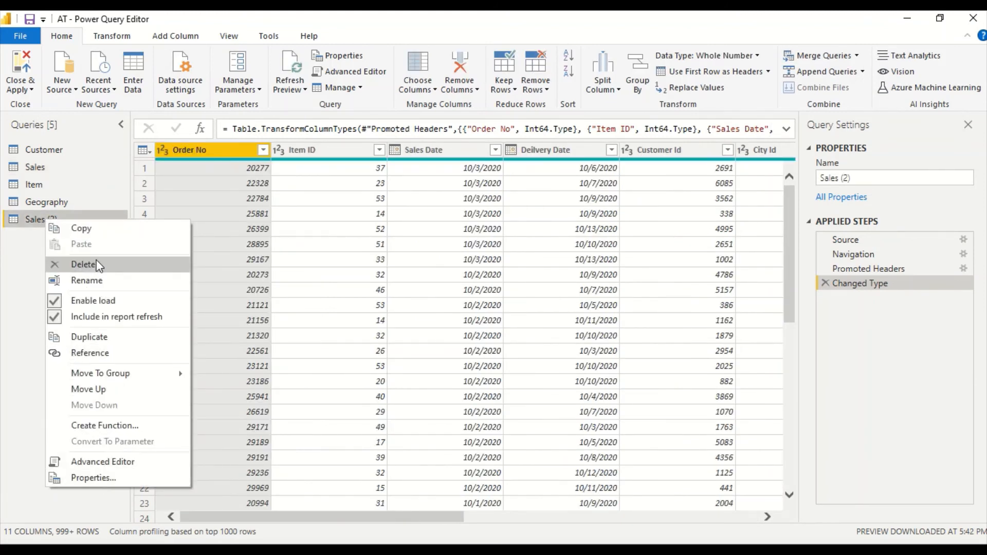
click(83, 264)
click(564, 305)
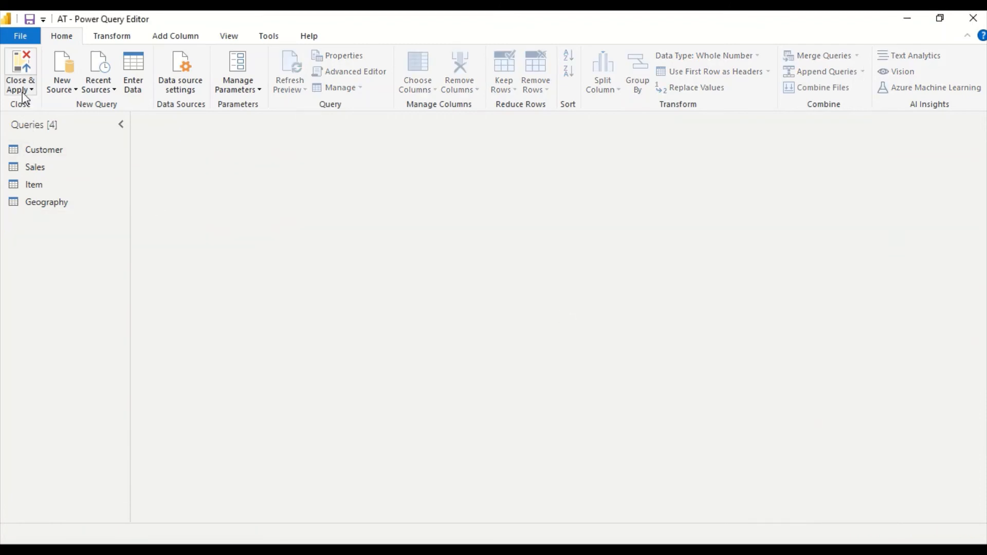
click(23, 90)
click(27, 112)
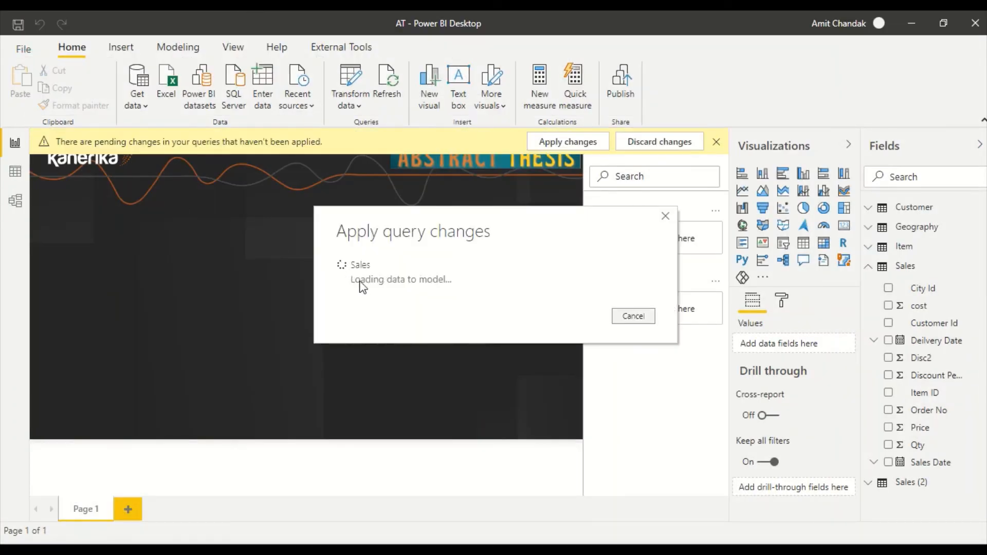
Inspect the Disc2 column in the Sales table's data and refresh the report data
click(11, 177)
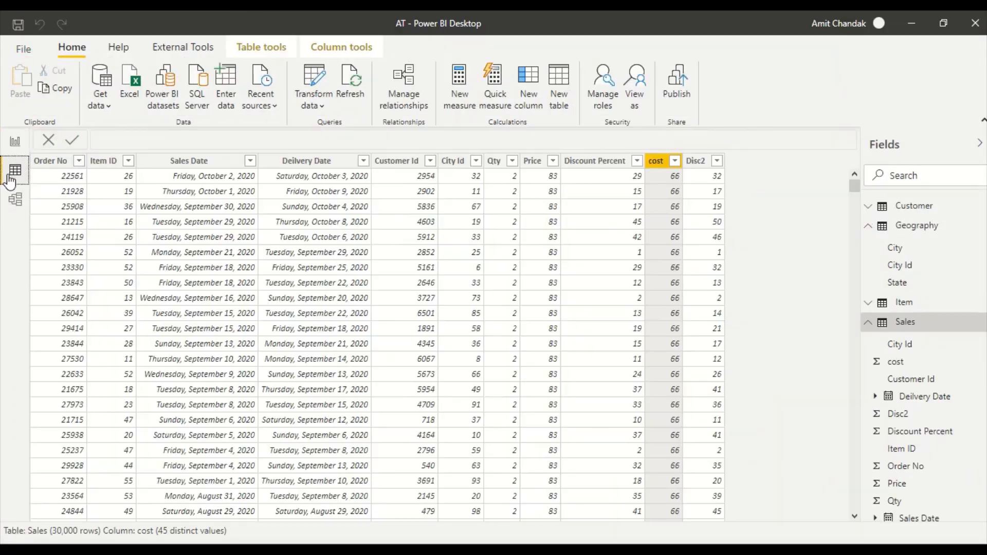
click(699, 163)
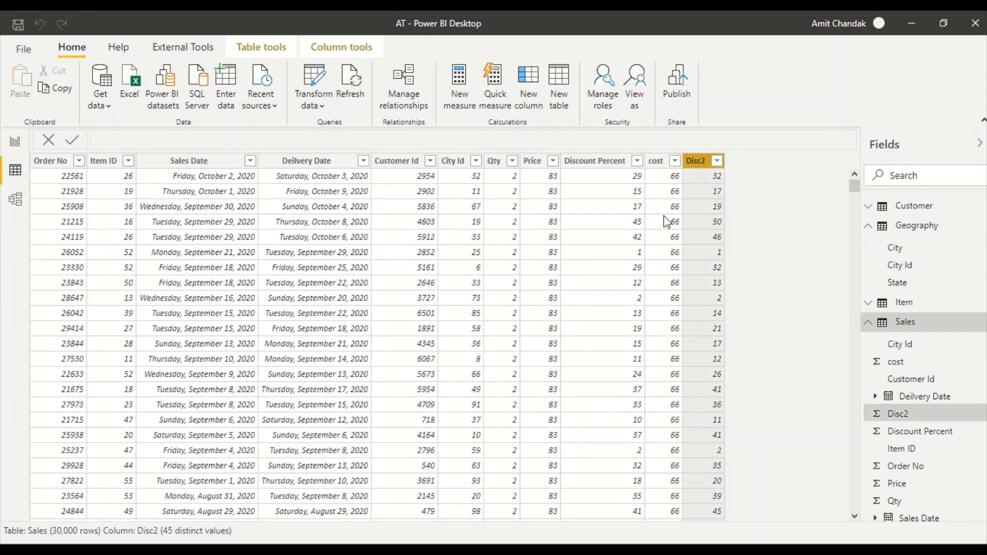
click(352, 93)
click(15, 143)
click(15, 172)
Format the Disc2 column of the Sales table with 1 decimal place and return to the report view
click(340, 48)
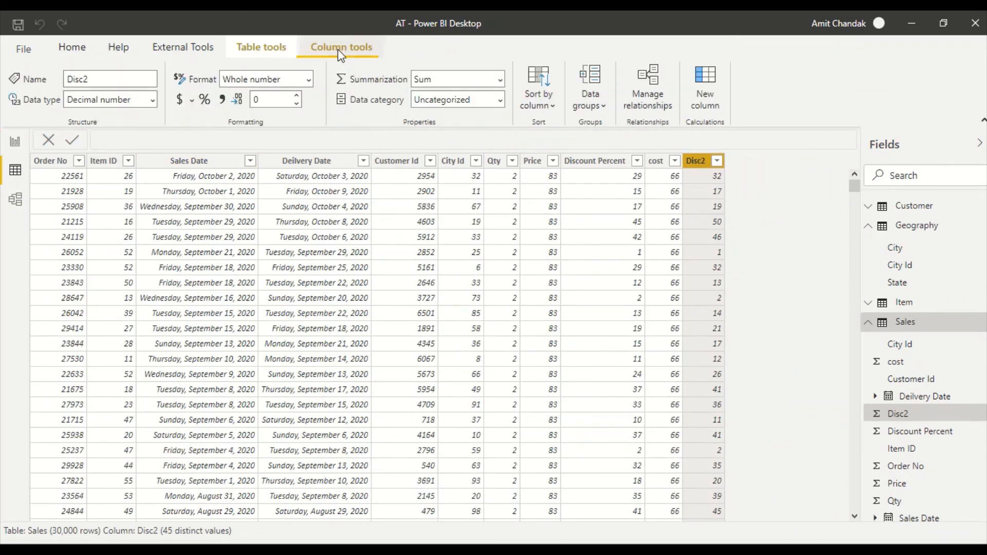
click(297, 96)
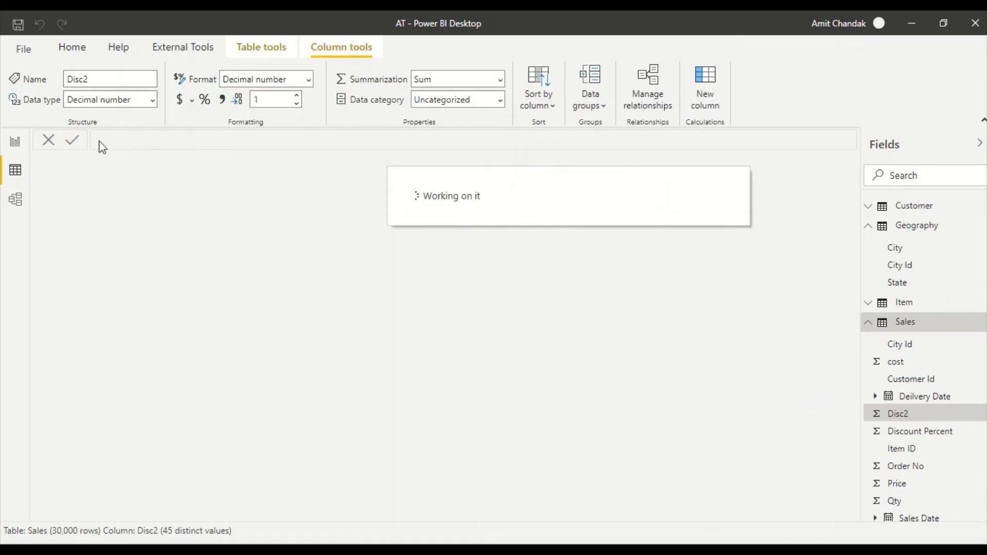
click(15, 142)
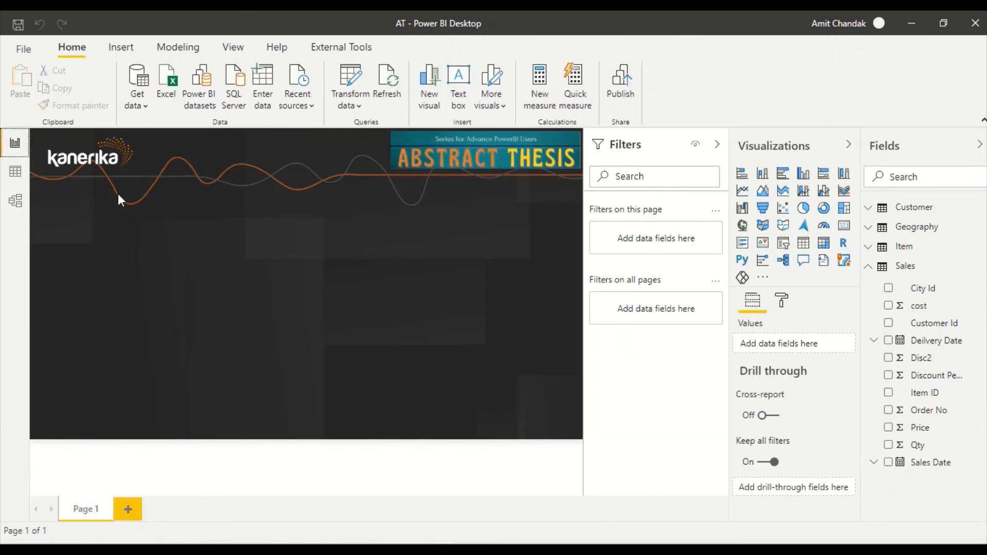